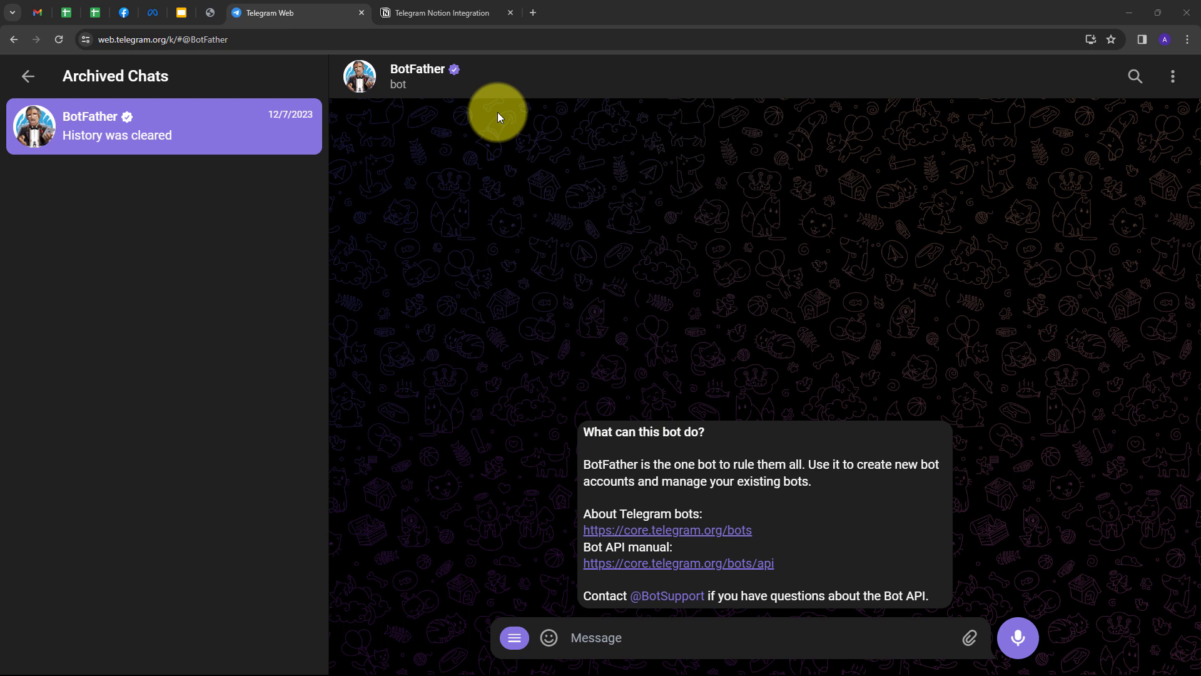
left_click(420, 13)
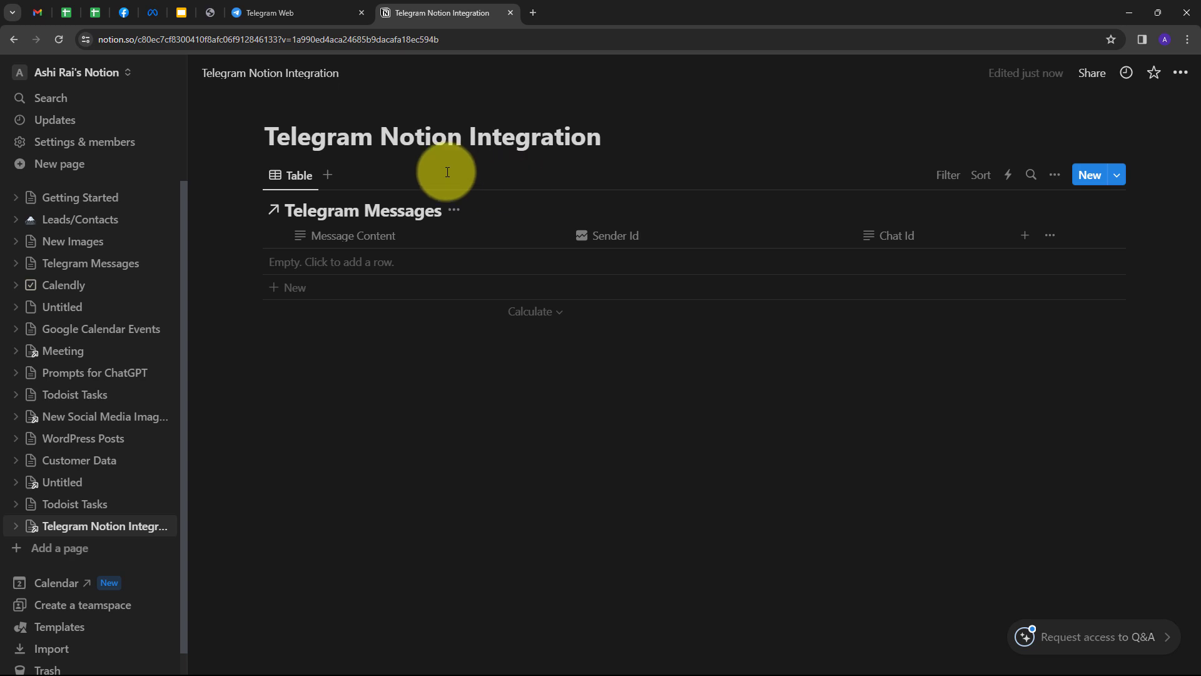
left_click(321, 19)
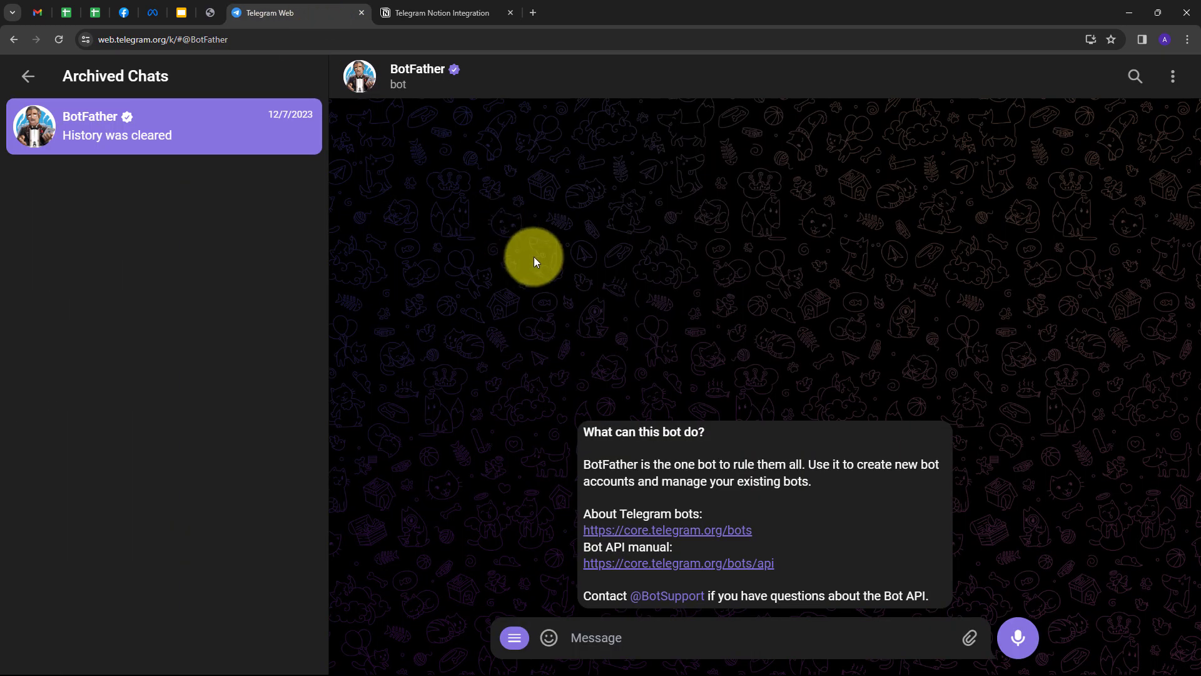
left_click(407, 13)
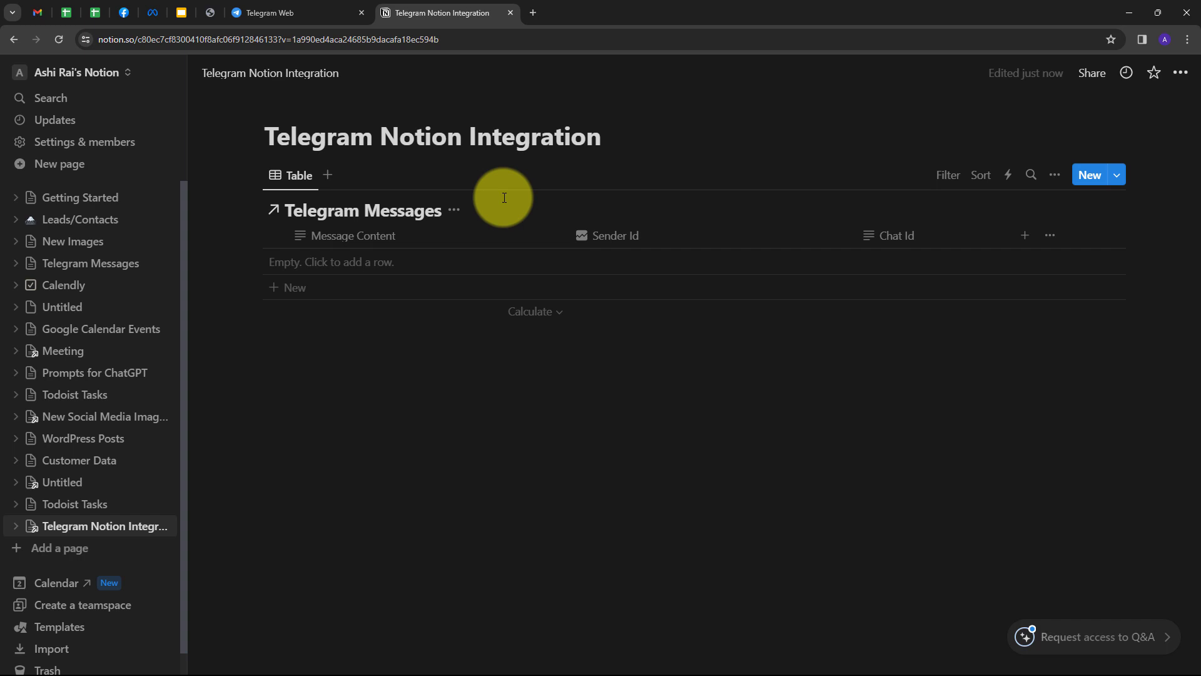
left_click(308, 7)
left_click(438, 9)
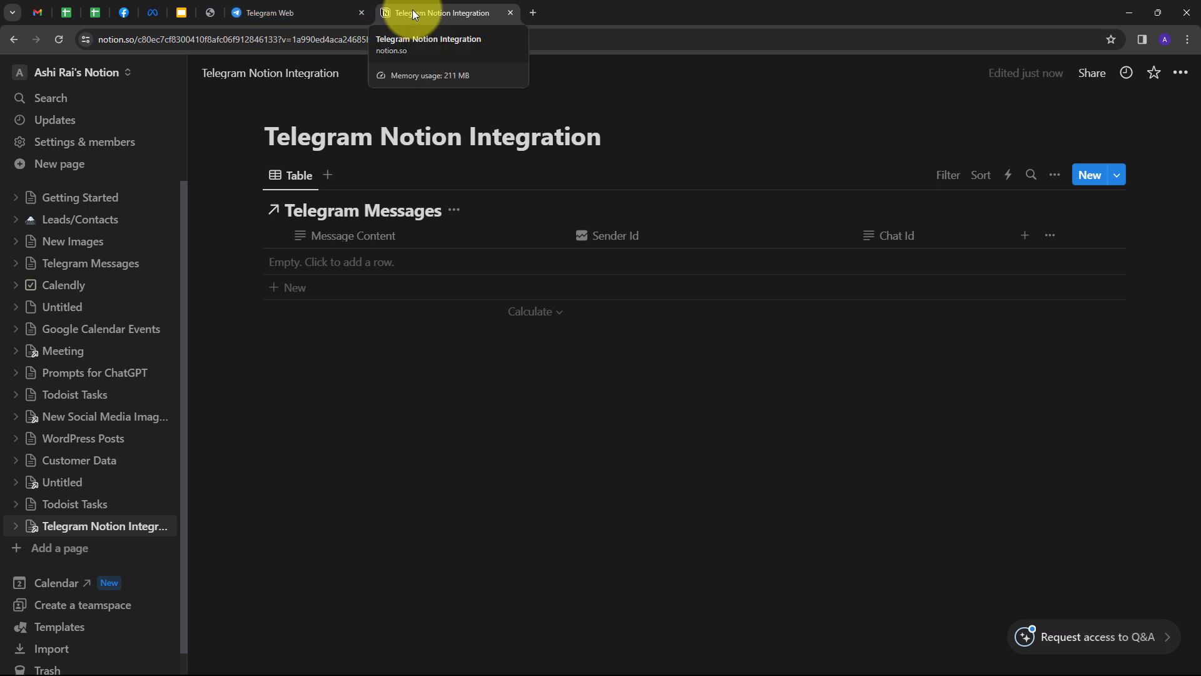
Go to pabbly.com/connect in a new browser tab and sign in to reach the Pabbly Connect dashboard
left_click(531, 14)
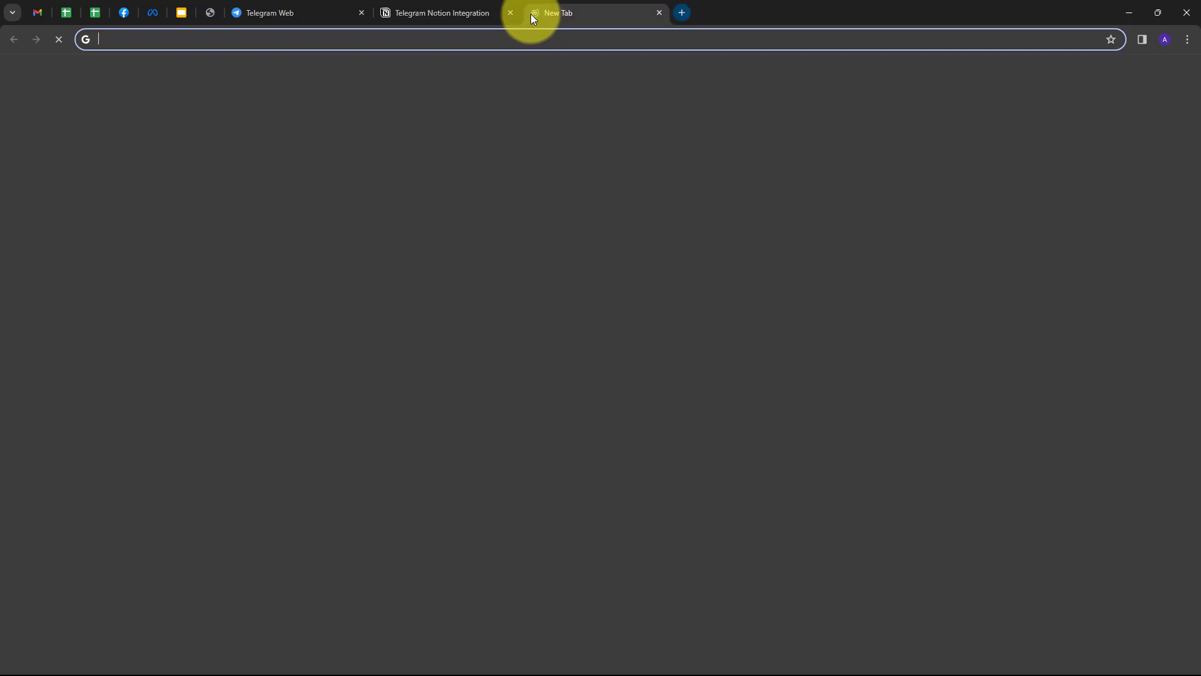
type("pabbly.com/connect/")
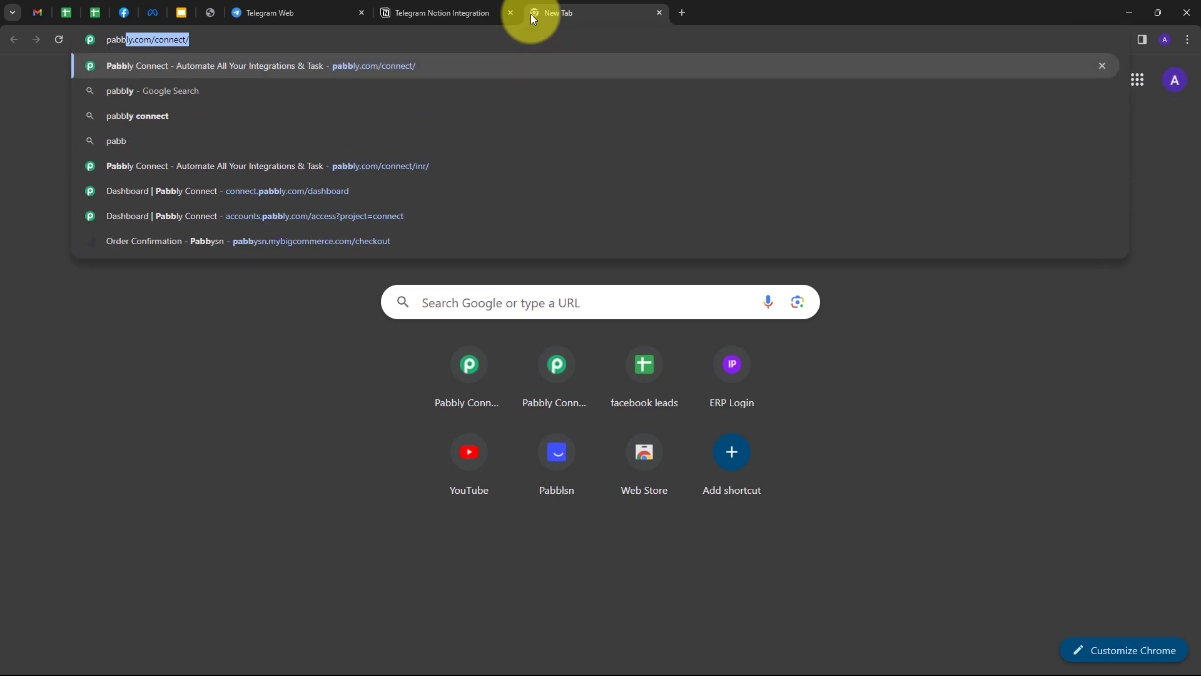
key("Return")
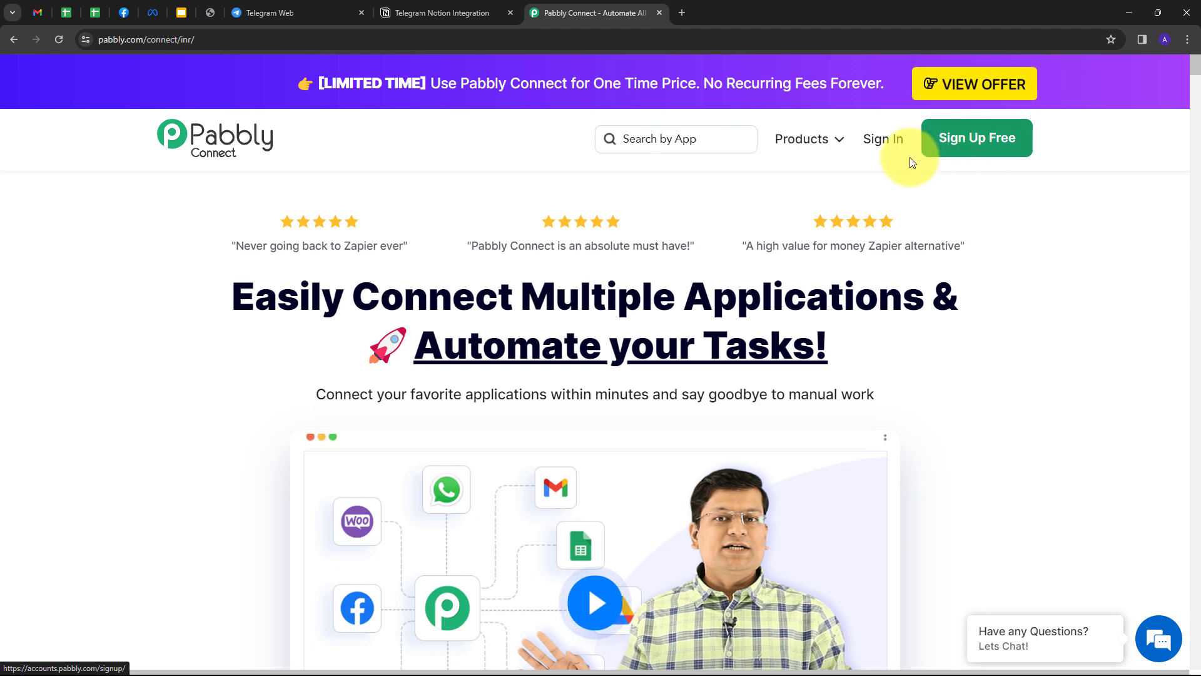
left_click(884, 150)
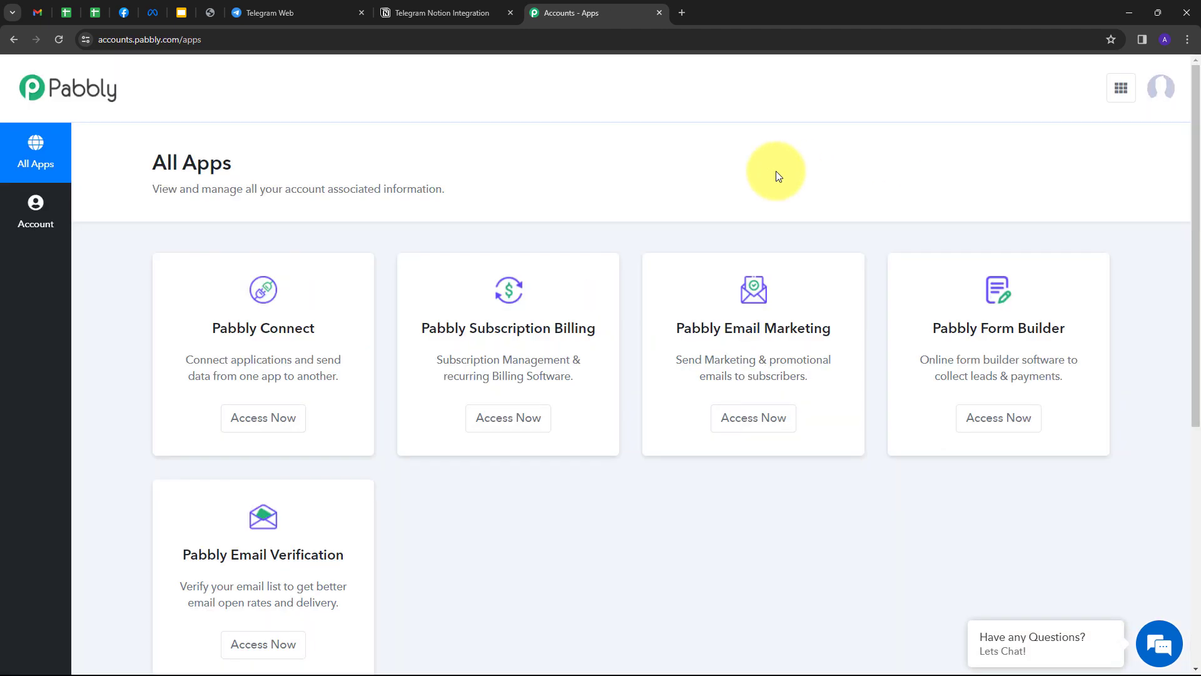
scroll(137, 365, "down", 1)
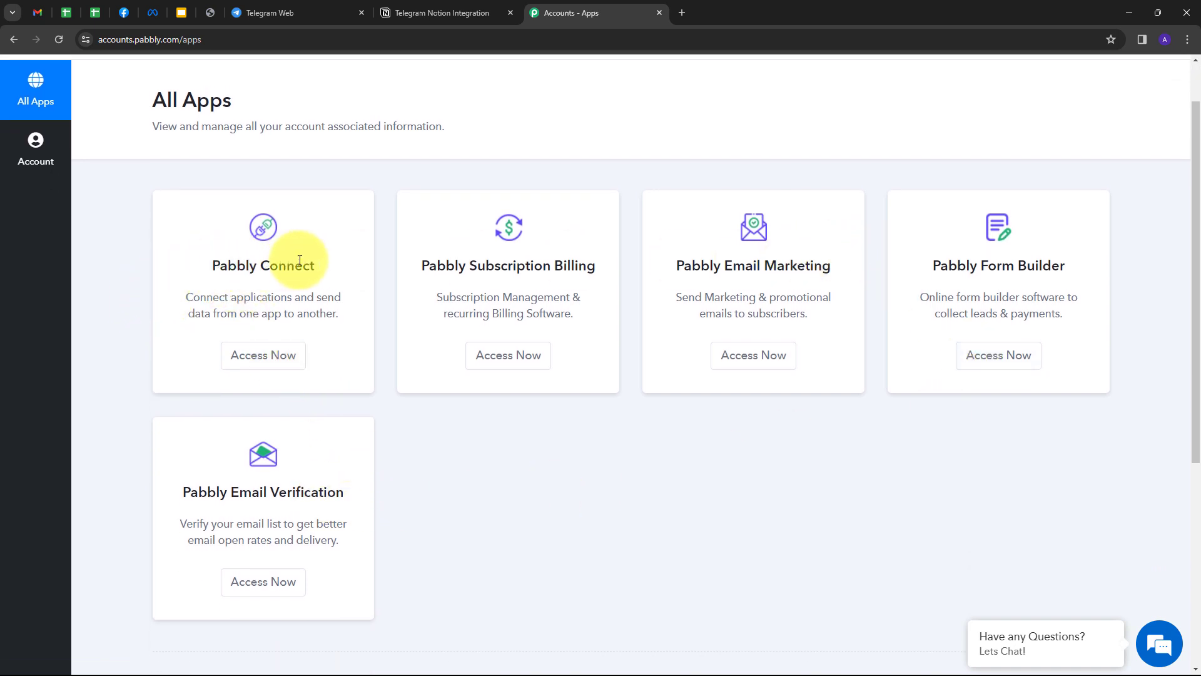
left_click(261, 355)
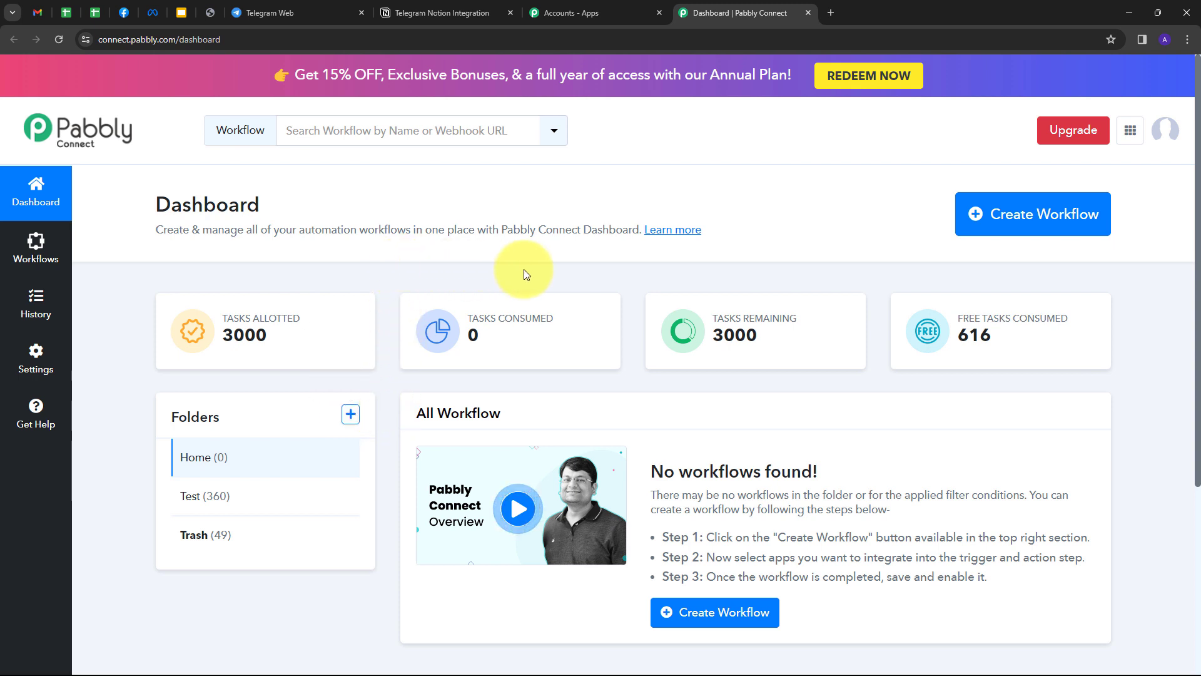
Create a workflow named "Add Telegram Channel Messages in Notion Database" in the Home folder
left_click(1012, 218)
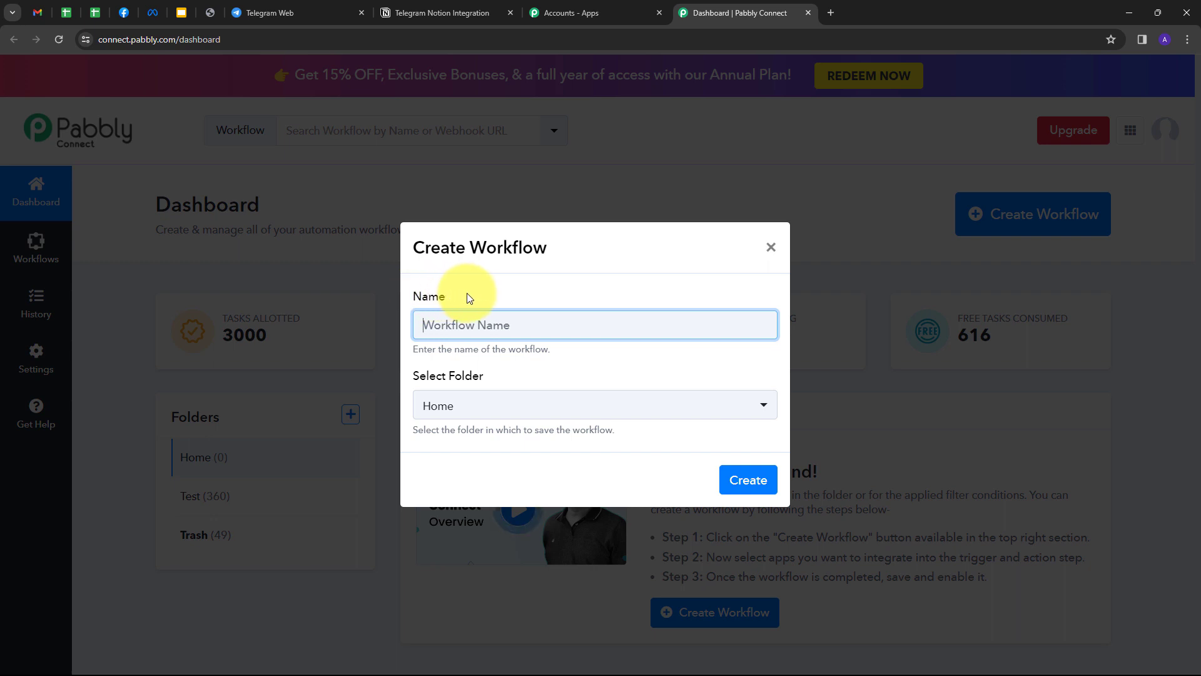
type("Add Telegram Channel Messages in Notion Database")
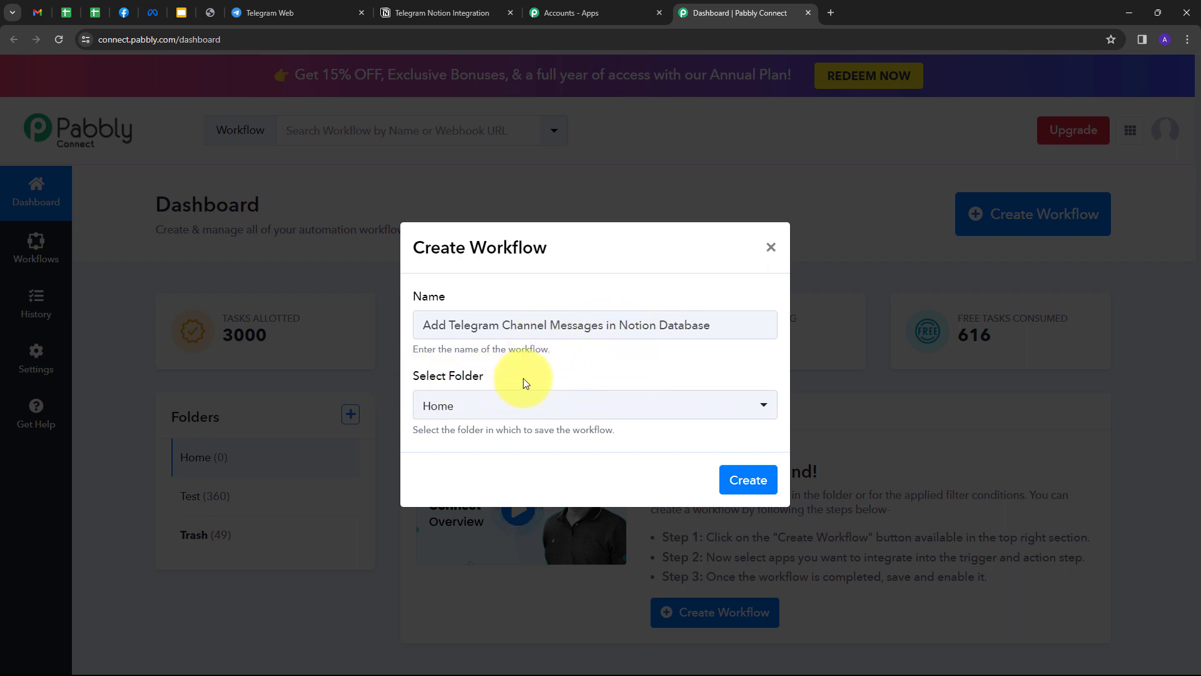
left_click(662, 402)
left_click(662, 402)
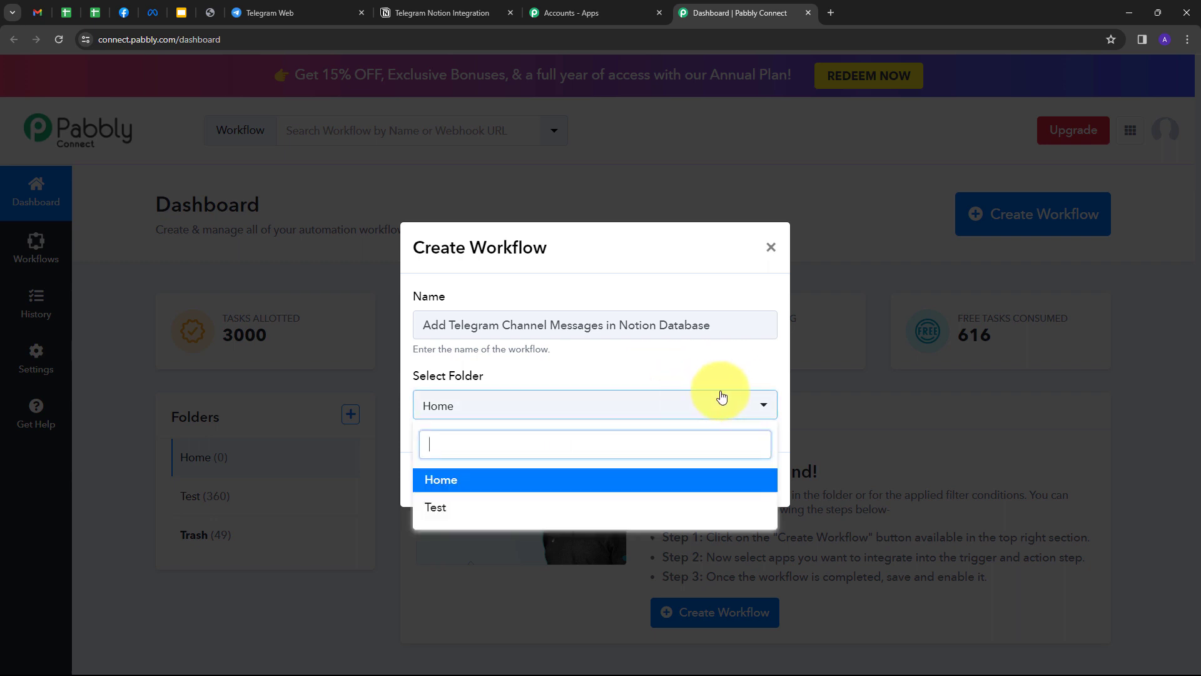
left_click(441, 486)
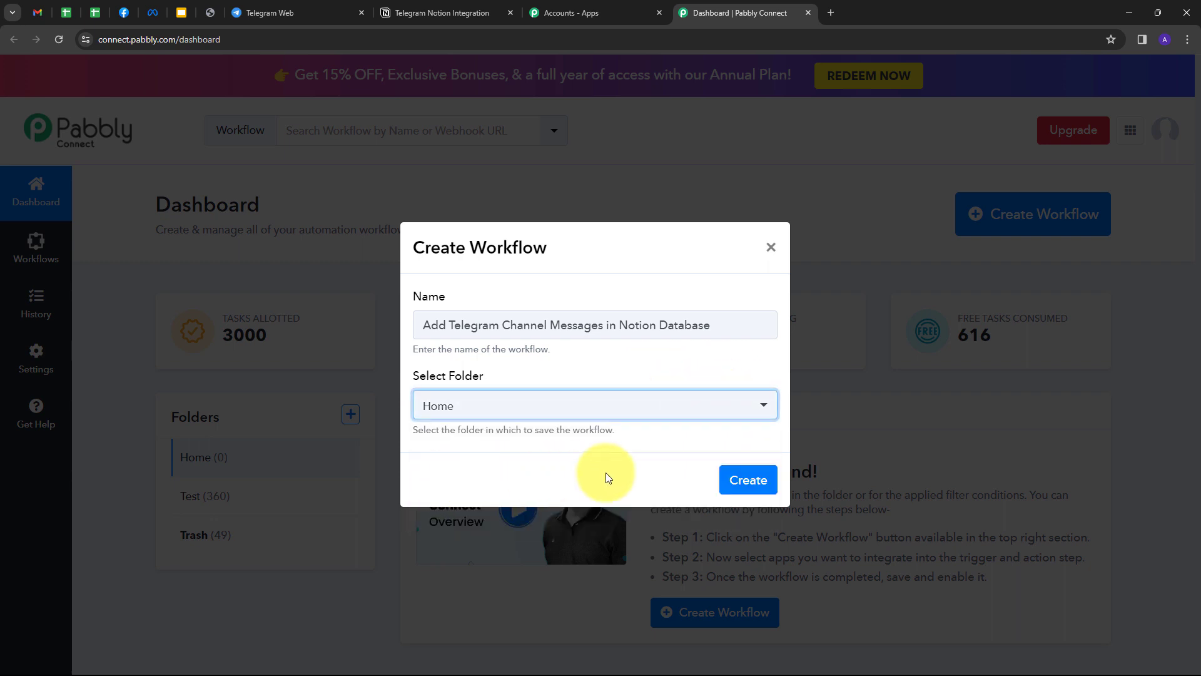
left_click(752, 480)
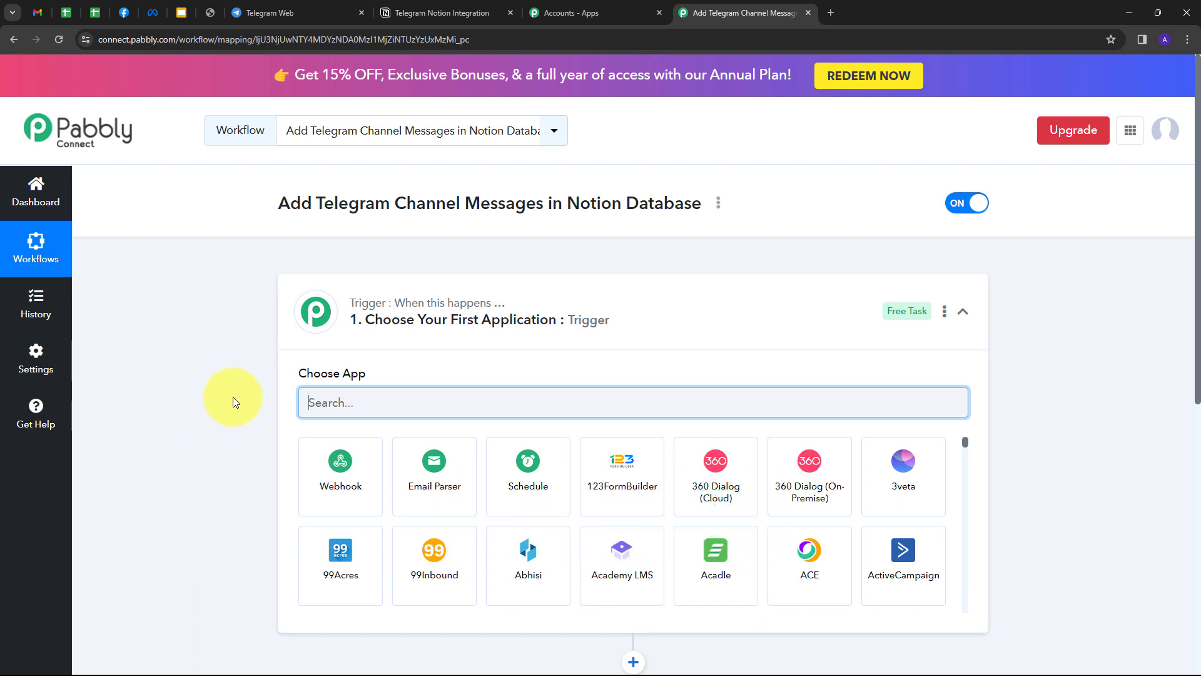
Set the workflow trigger to Telegram Bot with the Set Webhook / Watch Updates event and start adding a new connection
scroll(232, 371, "down", 2)
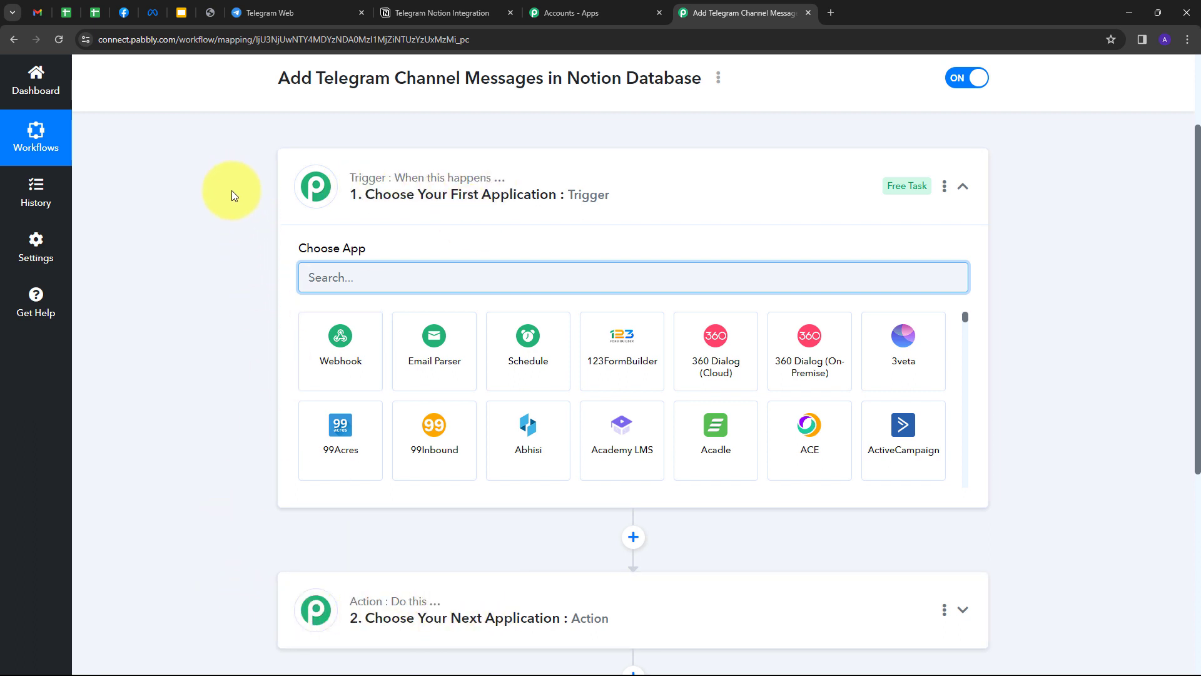
mouse_move(388, 180)
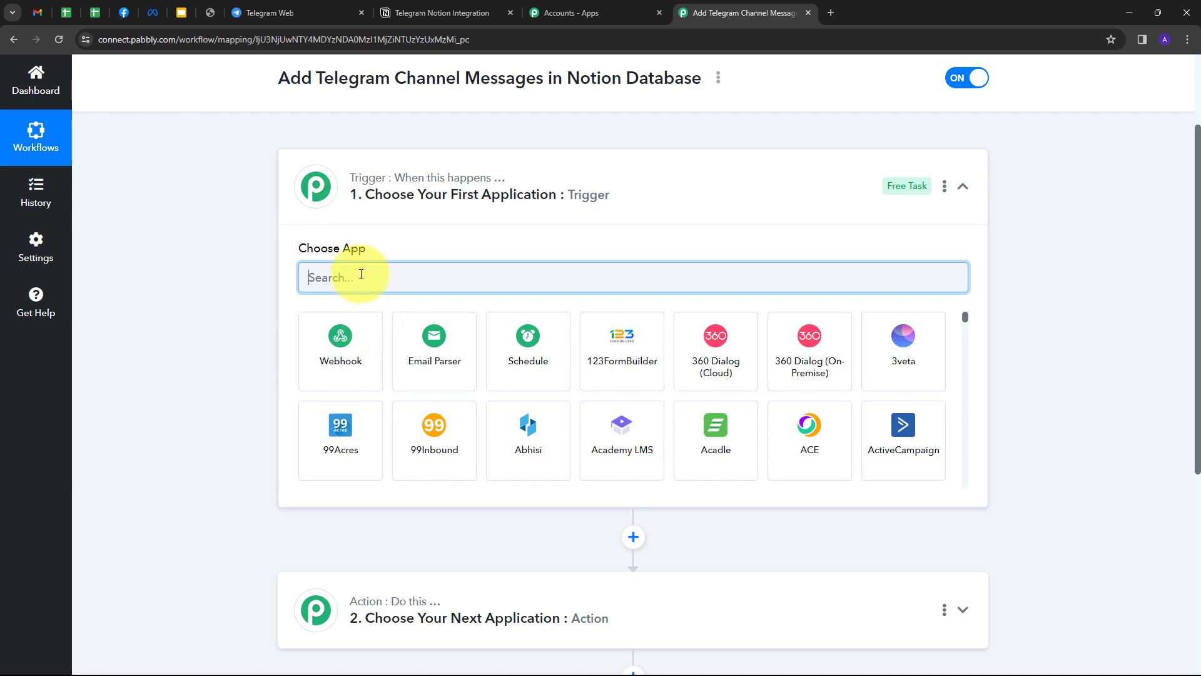
type("el")
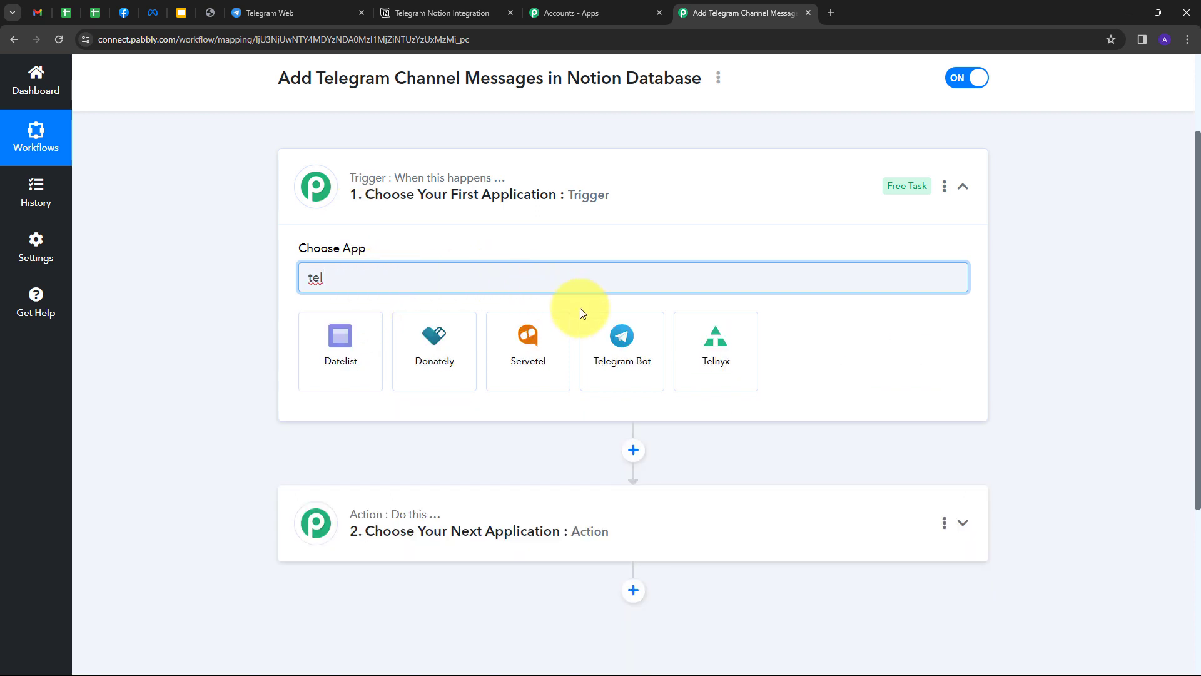
left_click(620, 351)
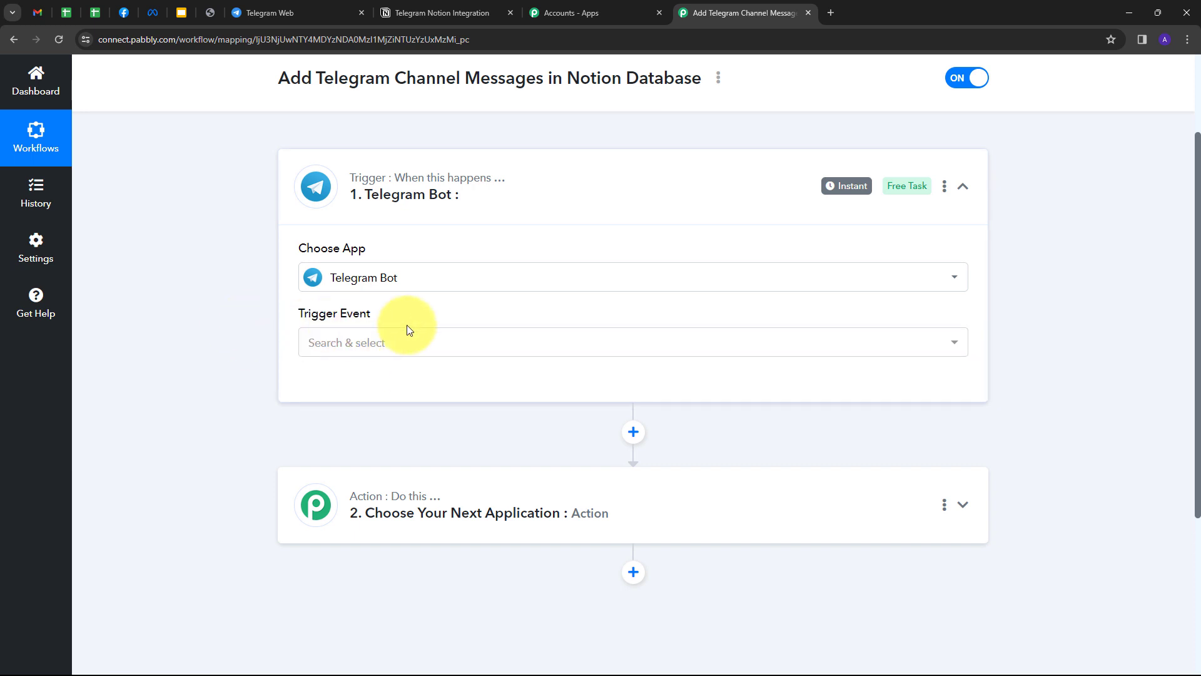
left_click(519, 341)
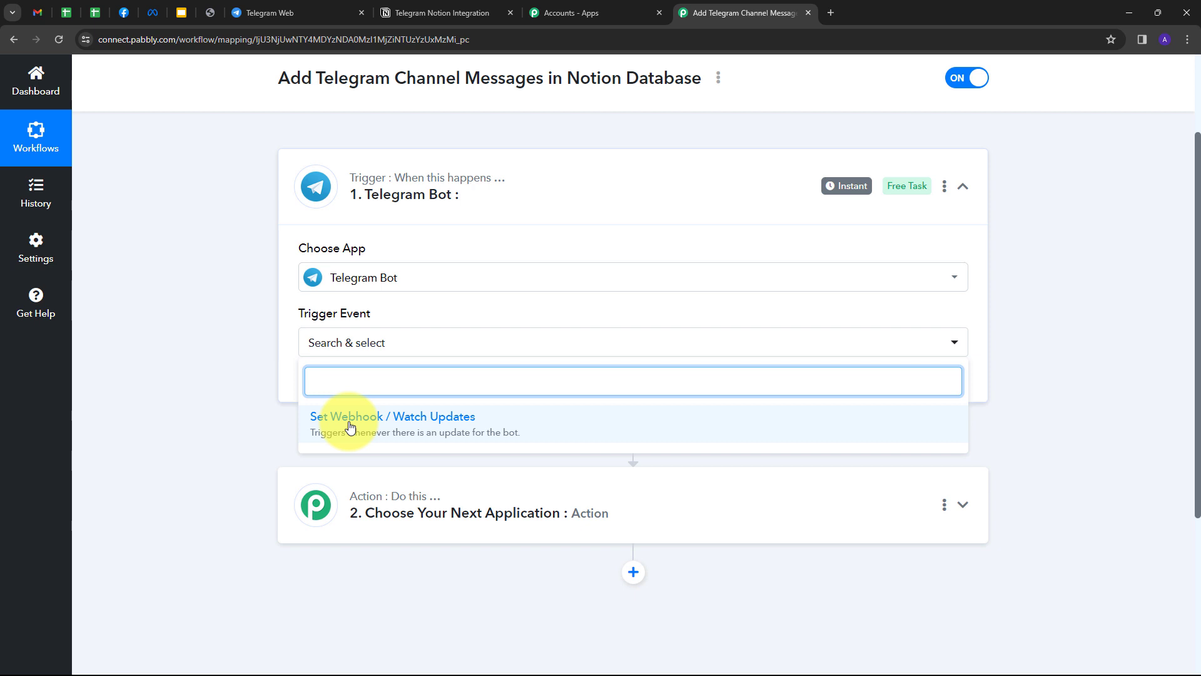
left_click(418, 427)
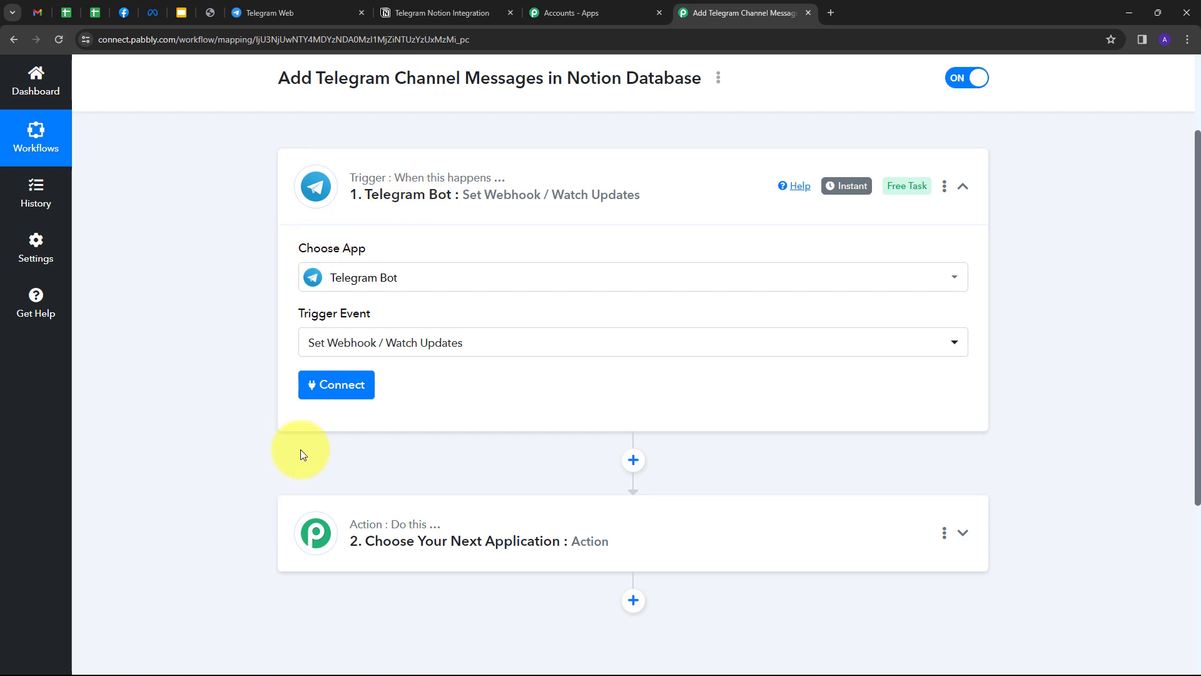
left_click(328, 388)
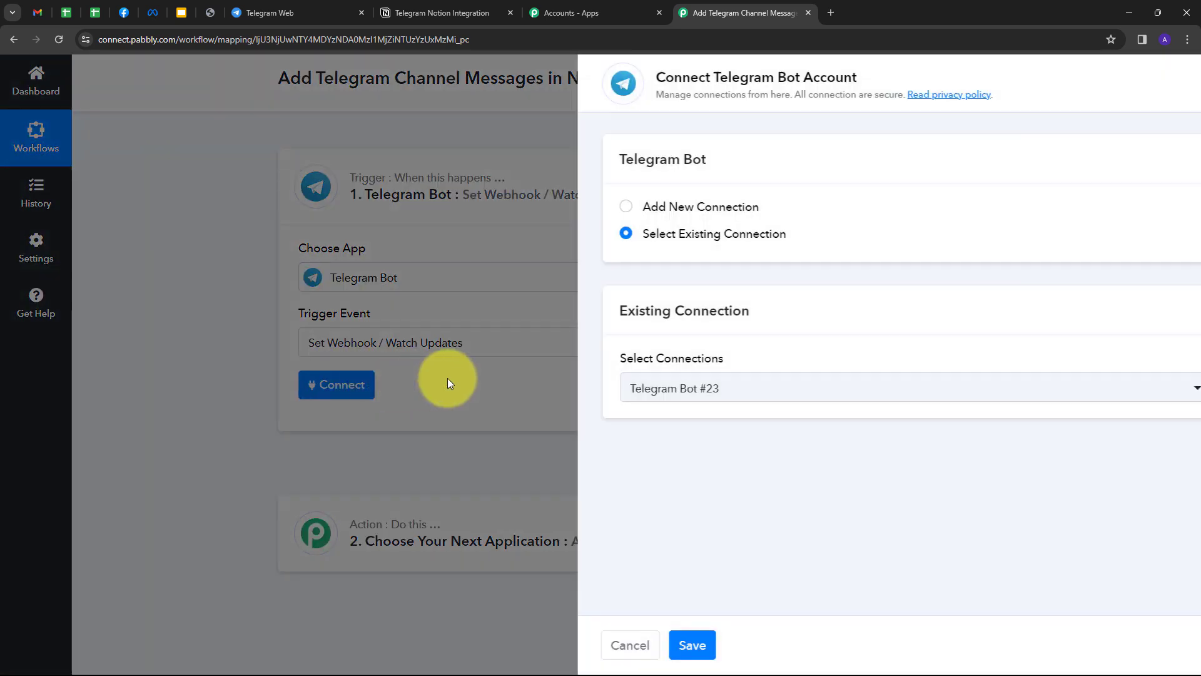
left_click(590, 205)
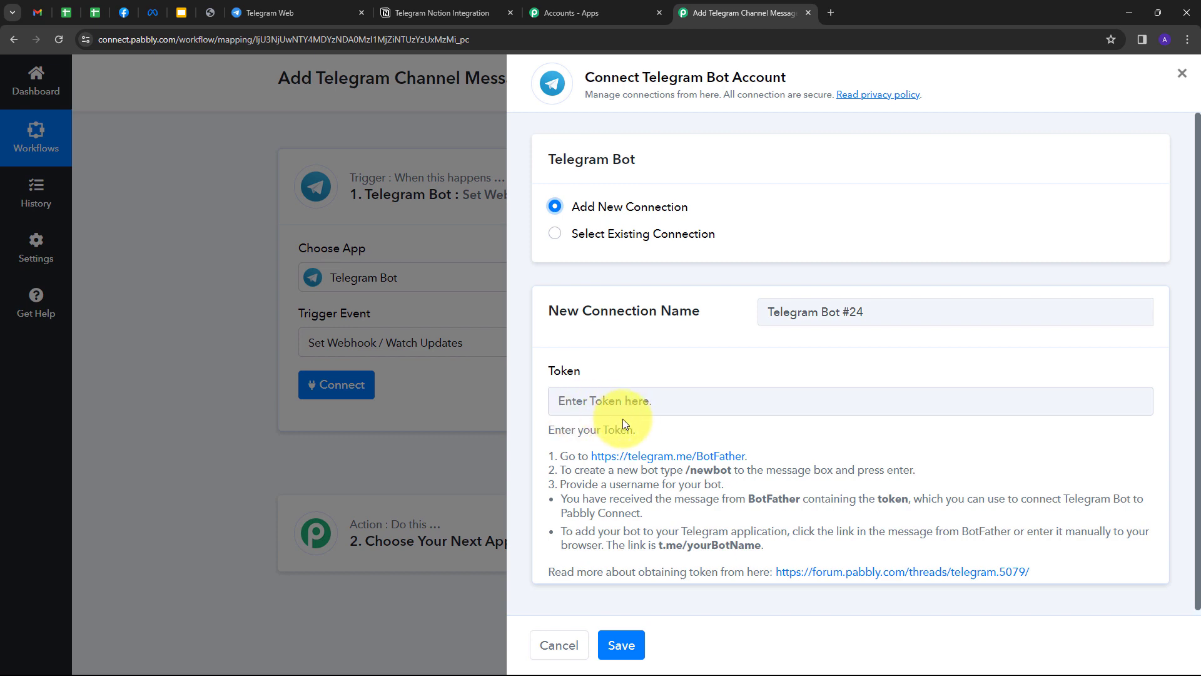
Switch to Telegram Web and create a bot through BotFather named PabblyConnect461 with the username PabblyConnect461_bot
left_click(290, 12)
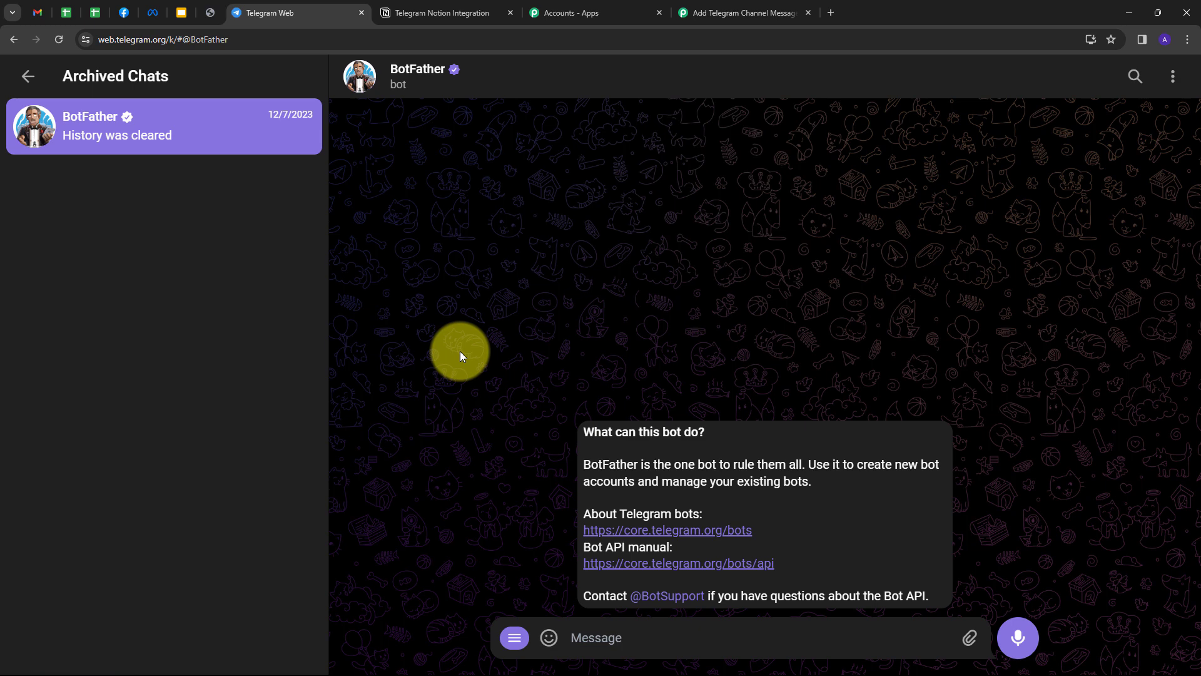
key("Escape")
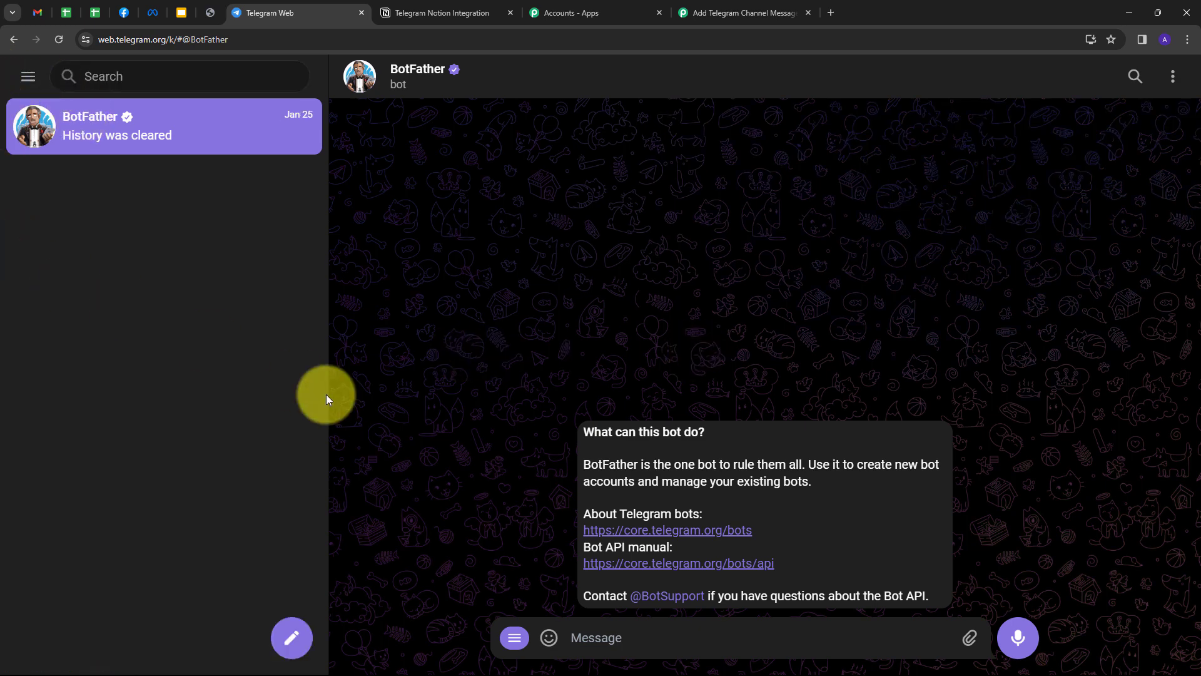
left_click(512, 638)
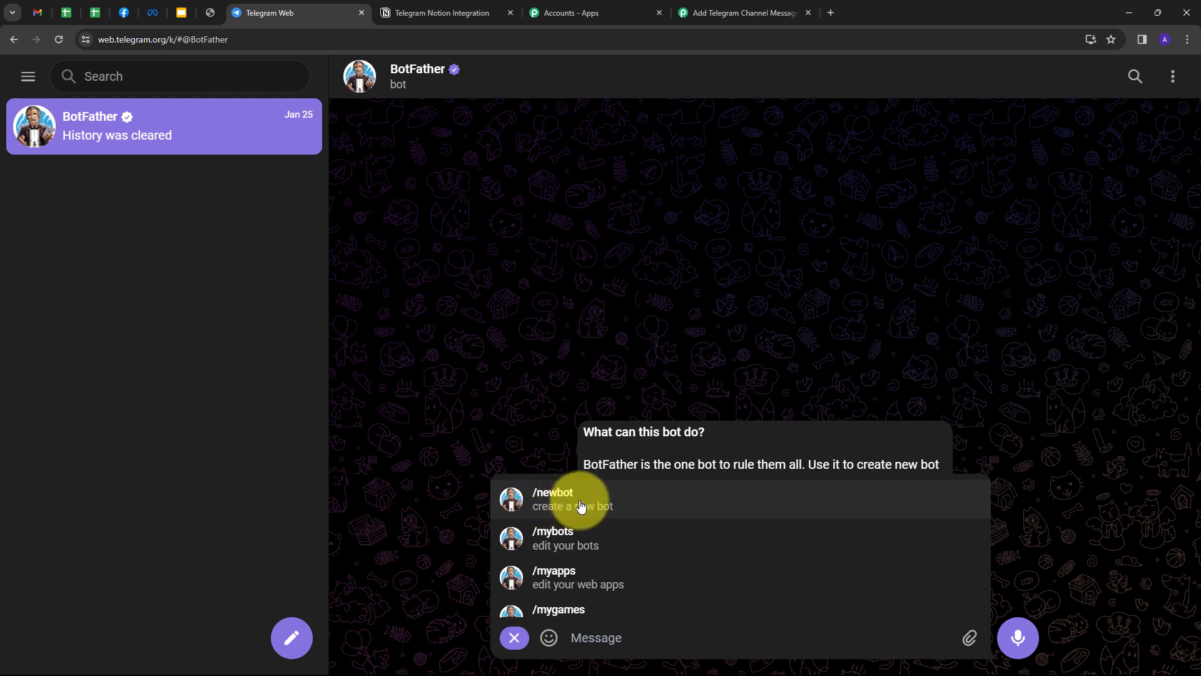
left_click(570, 497)
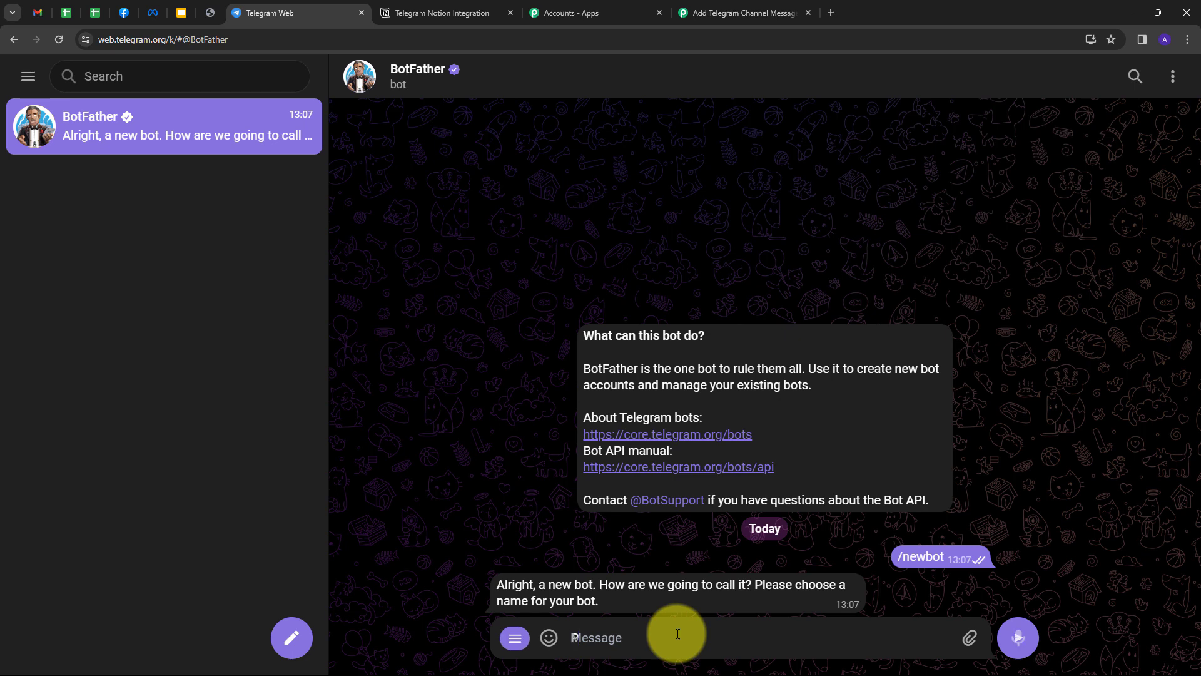
type("PabblyConnect461")
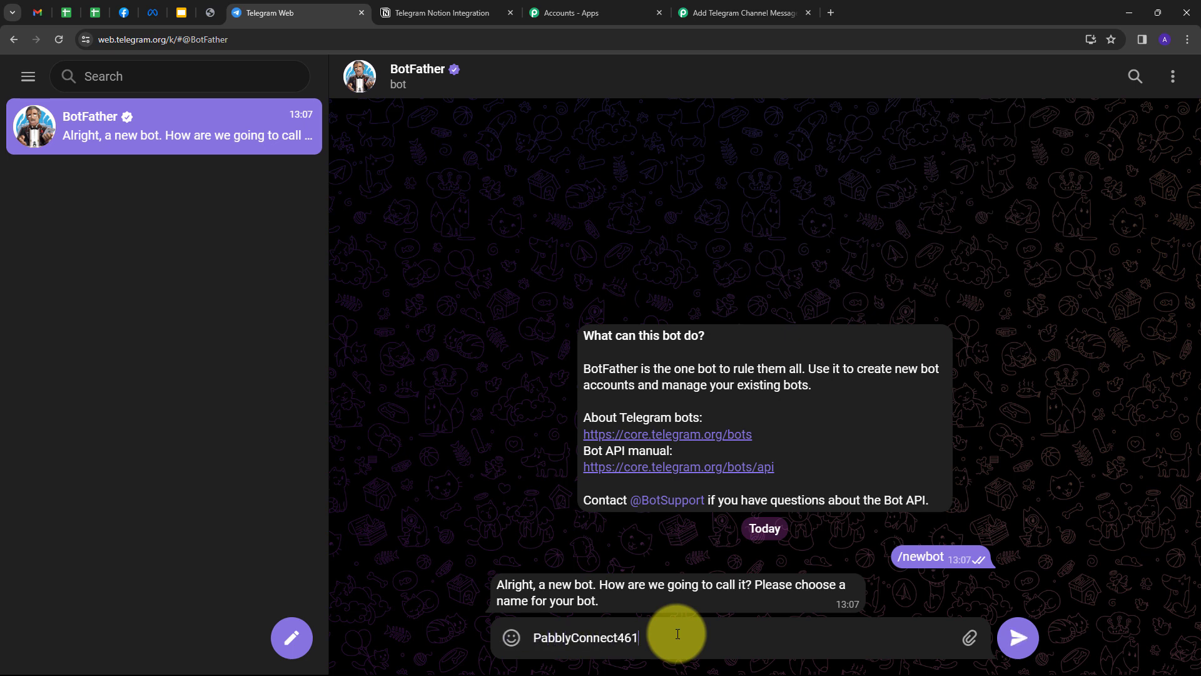
key("Return")
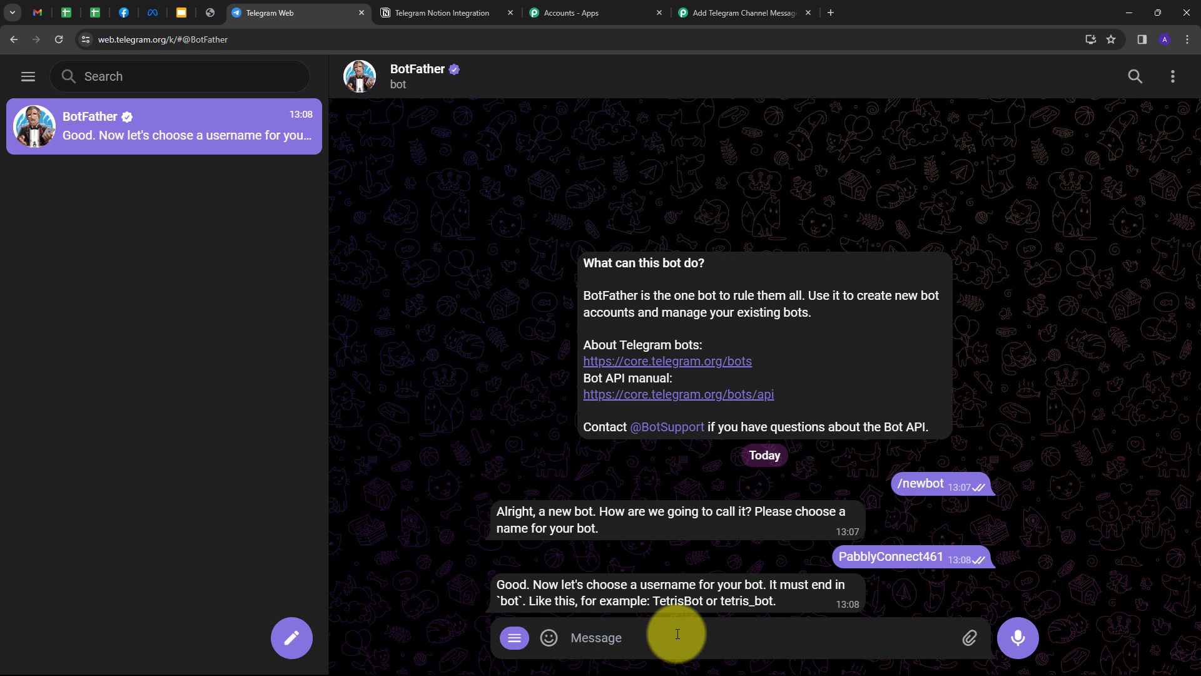
type("PabblyConnect461_bot")
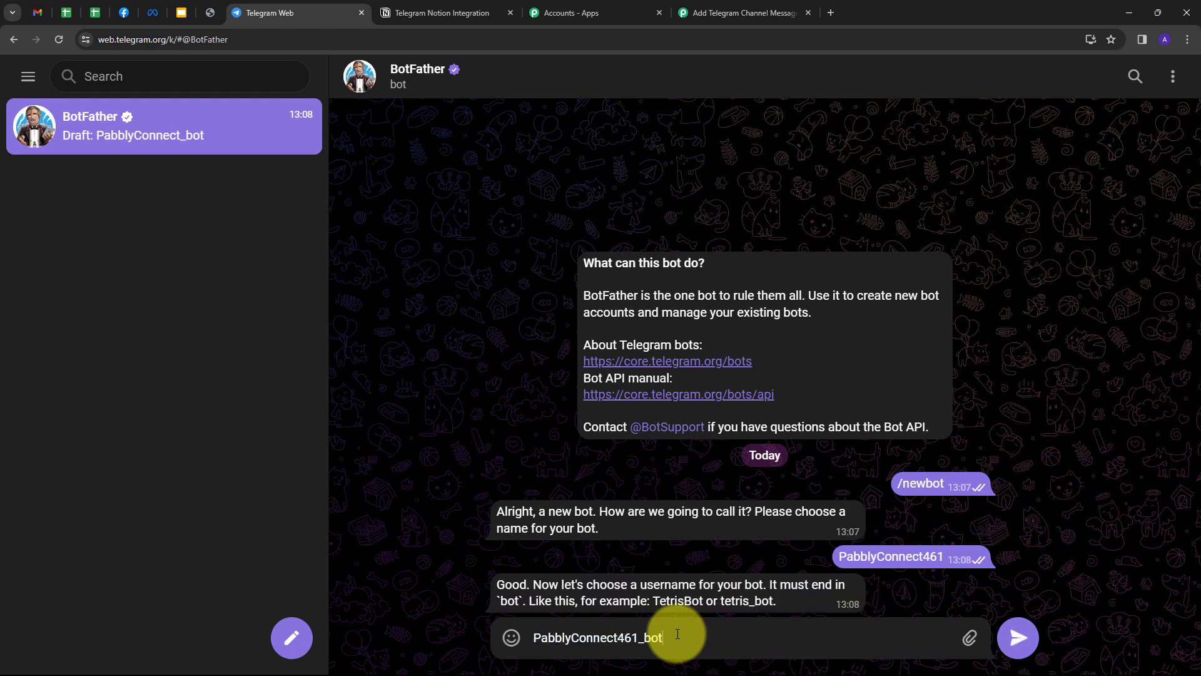
key("Return")
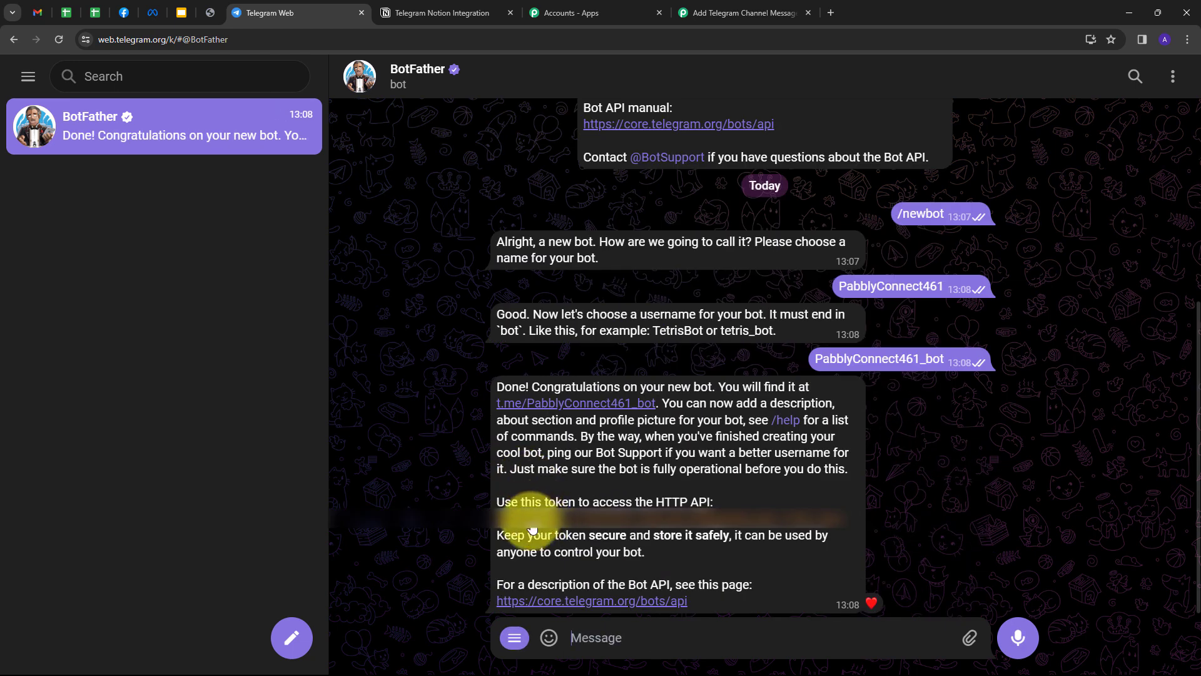
Copy the new bot's API token from the BotFather message and start the PabblyConnect461 bot in its own chat
left_click(832, 519)
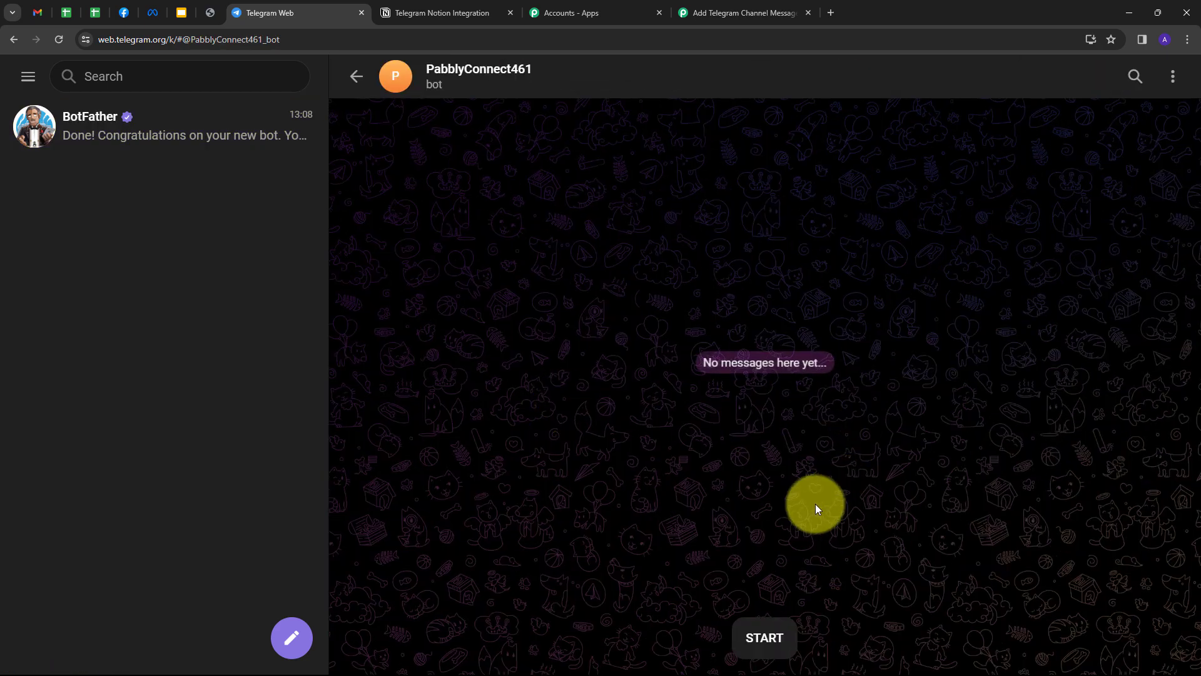
left_click(764, 631)
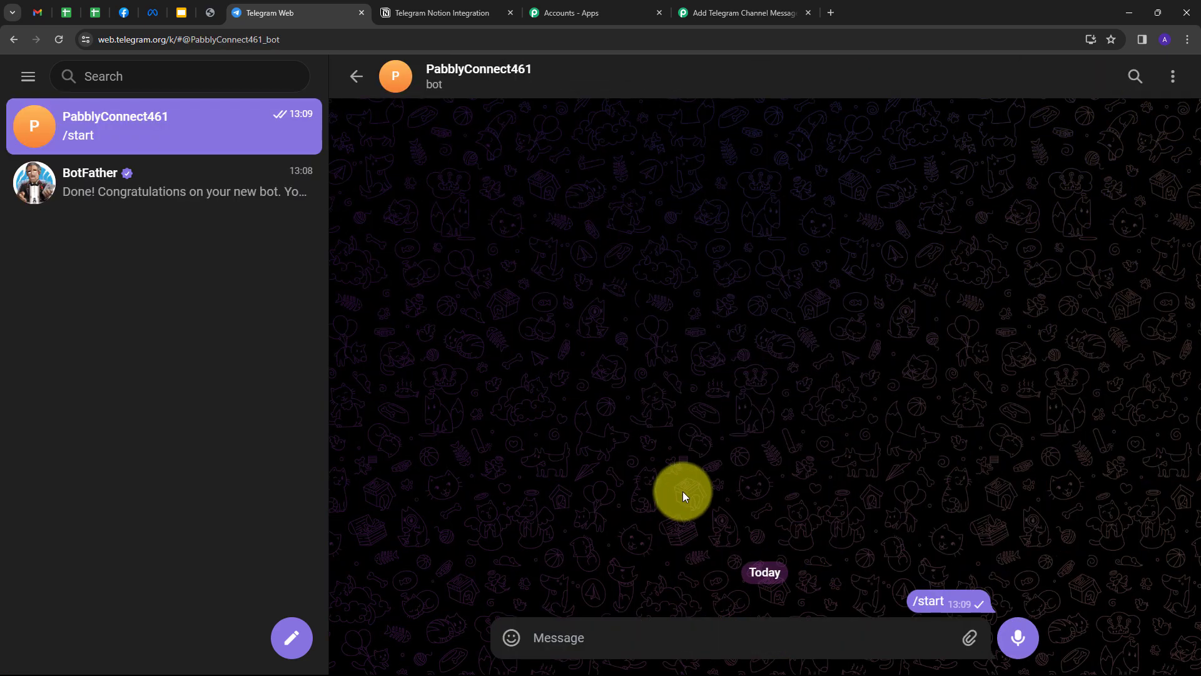
Switch to Pabbly Connect, paste the bot's API token into the new Telegram Bot connection and save the connection
left_click(700, 13)
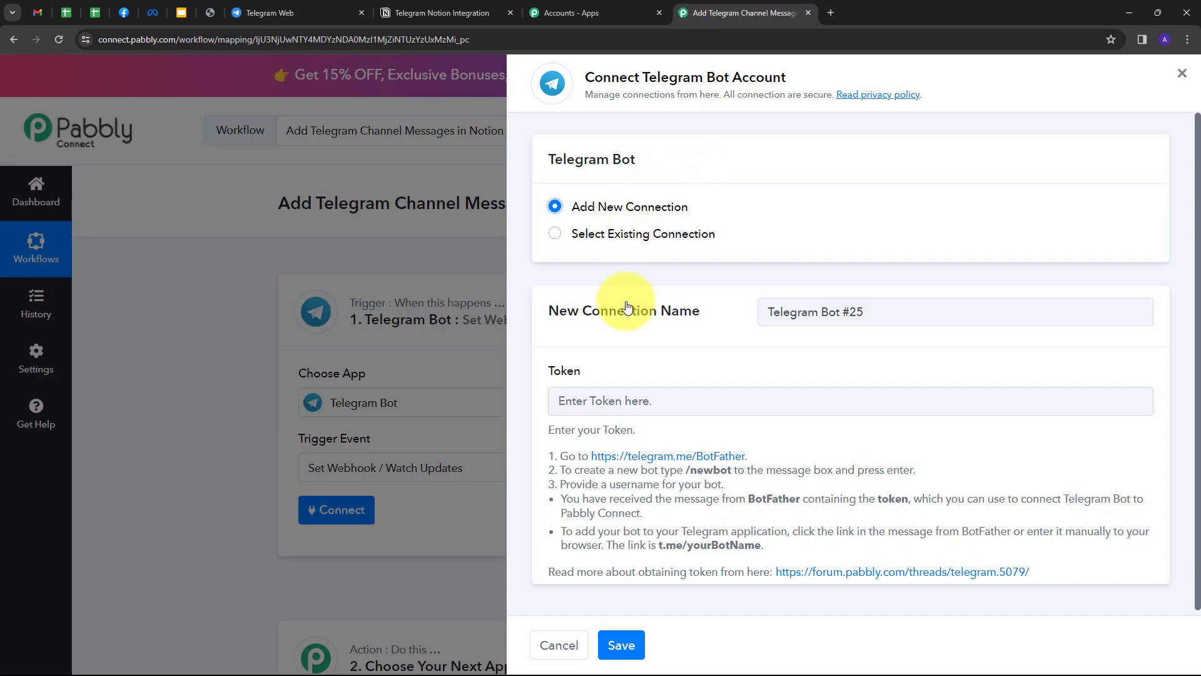
left_click(604, 394)
key("ctrl+v")
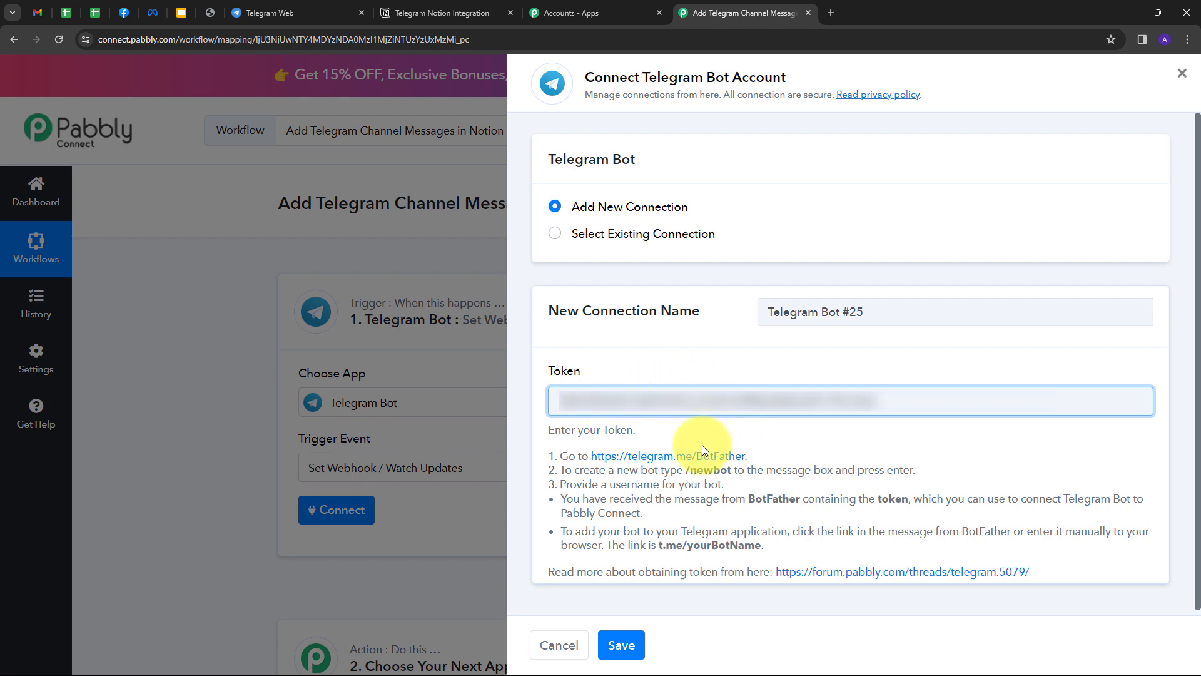
left_click(626, 645)
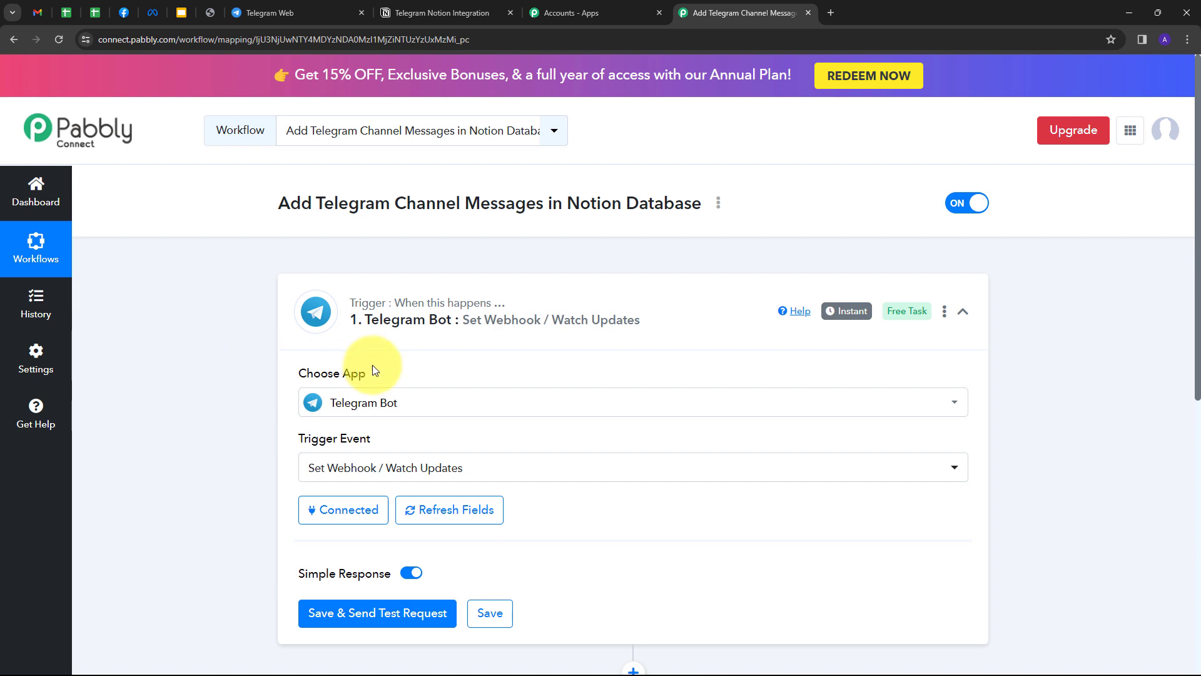
scroll(394, 361, "down", 1)
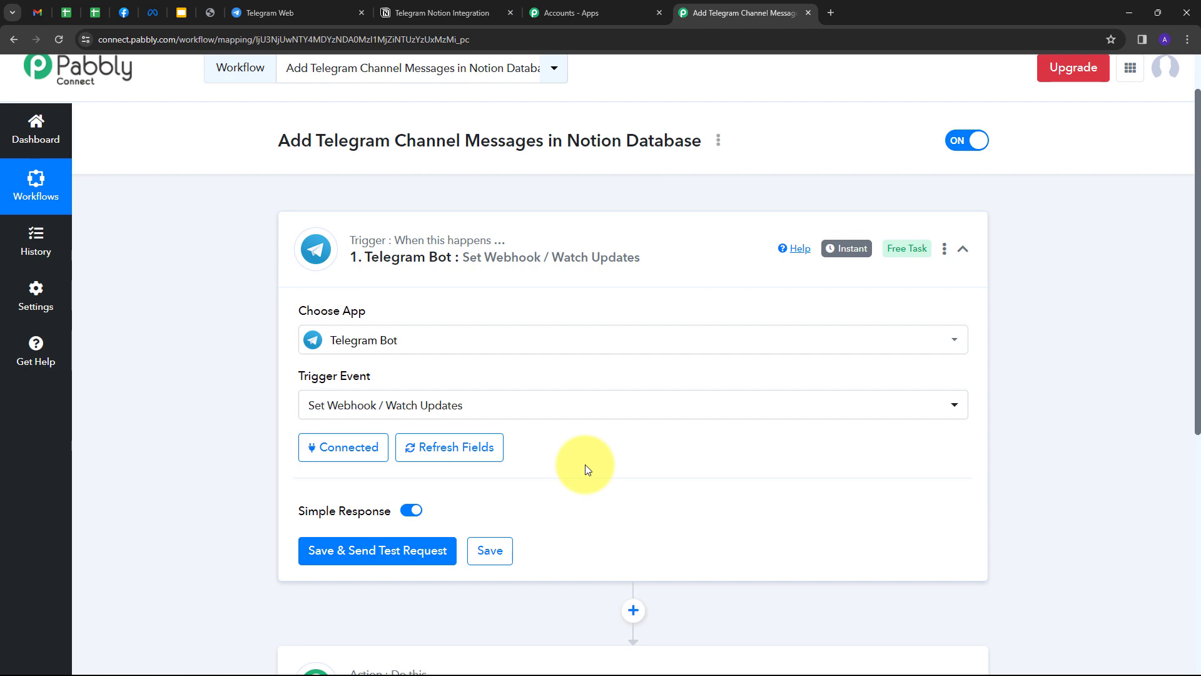
Switch to Telegram Web and create a new channel named "Telegram Notion Integration"
left_click(295, 13)
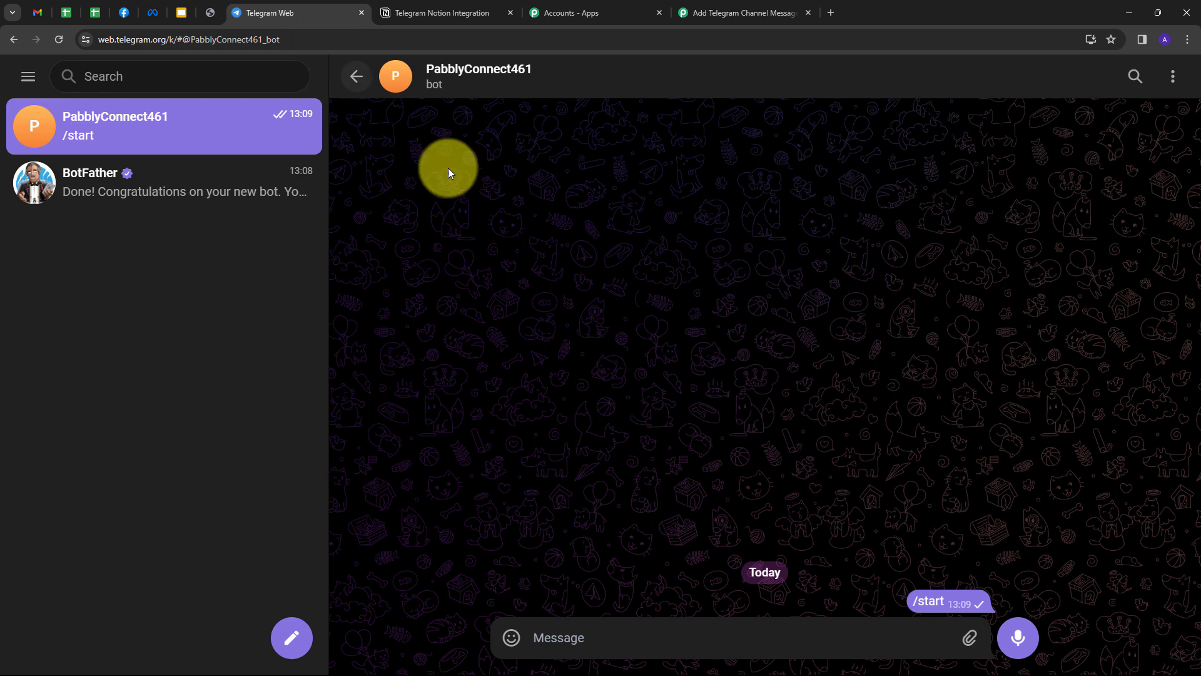
left_click(293, 637)
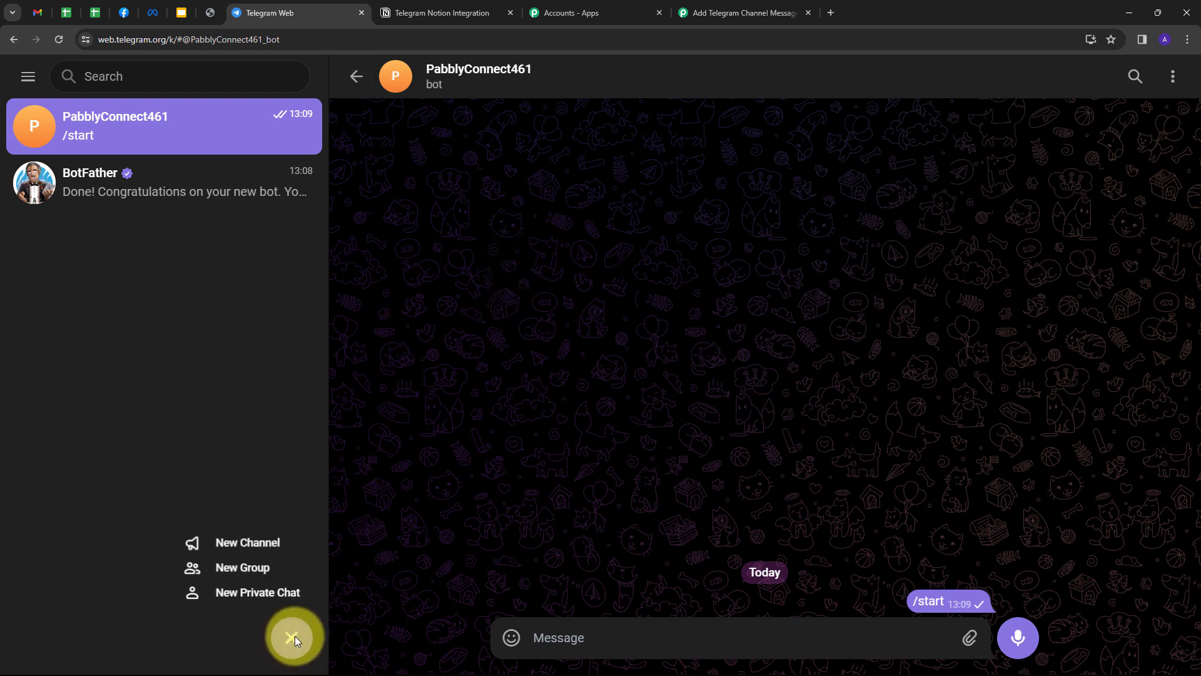
left_click(269, 545)
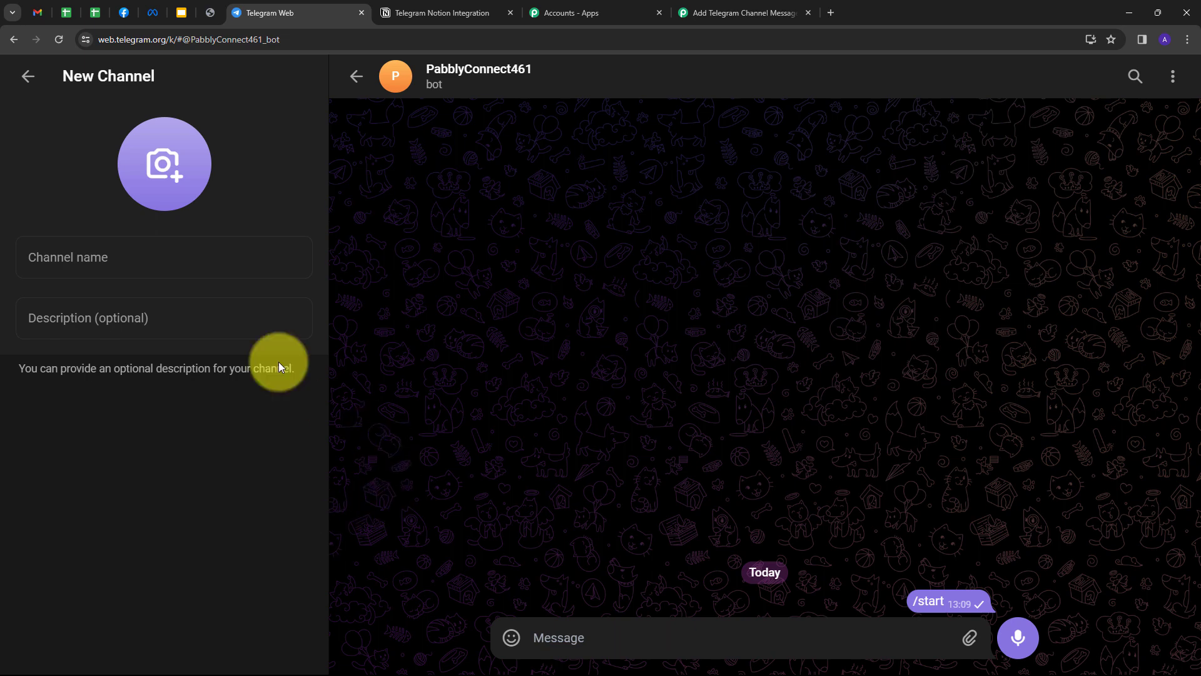
left_click(174, 260)
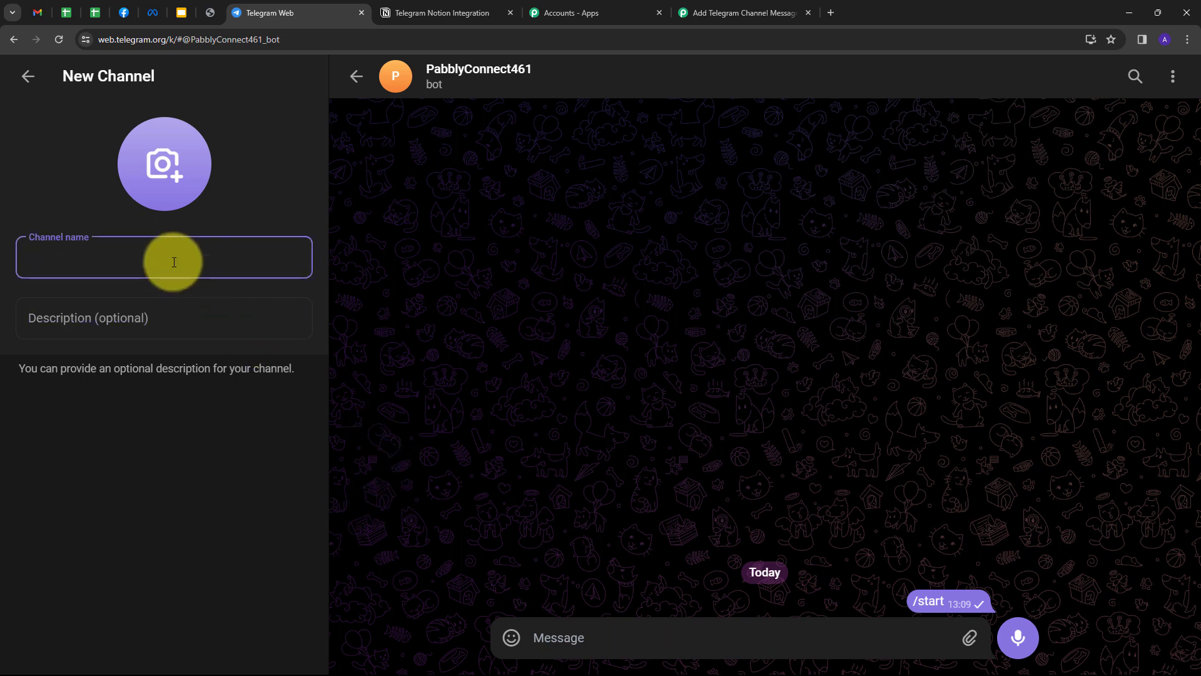
type("Telegram Notion Integration")
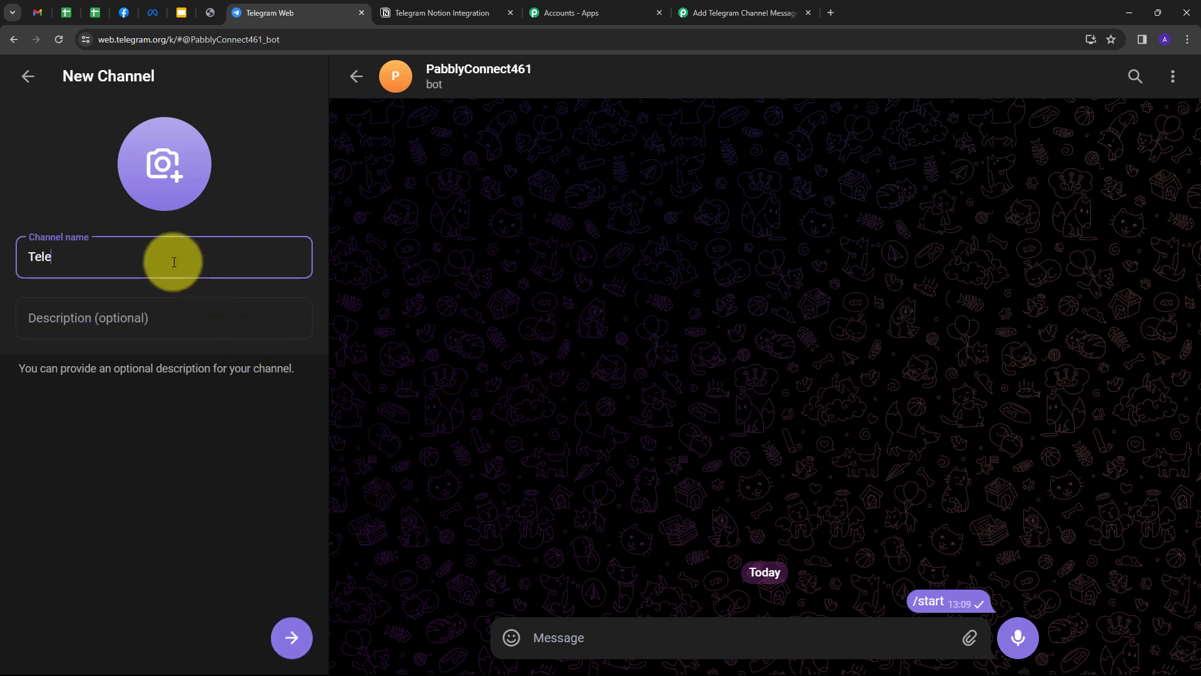
left_click(290, 636)
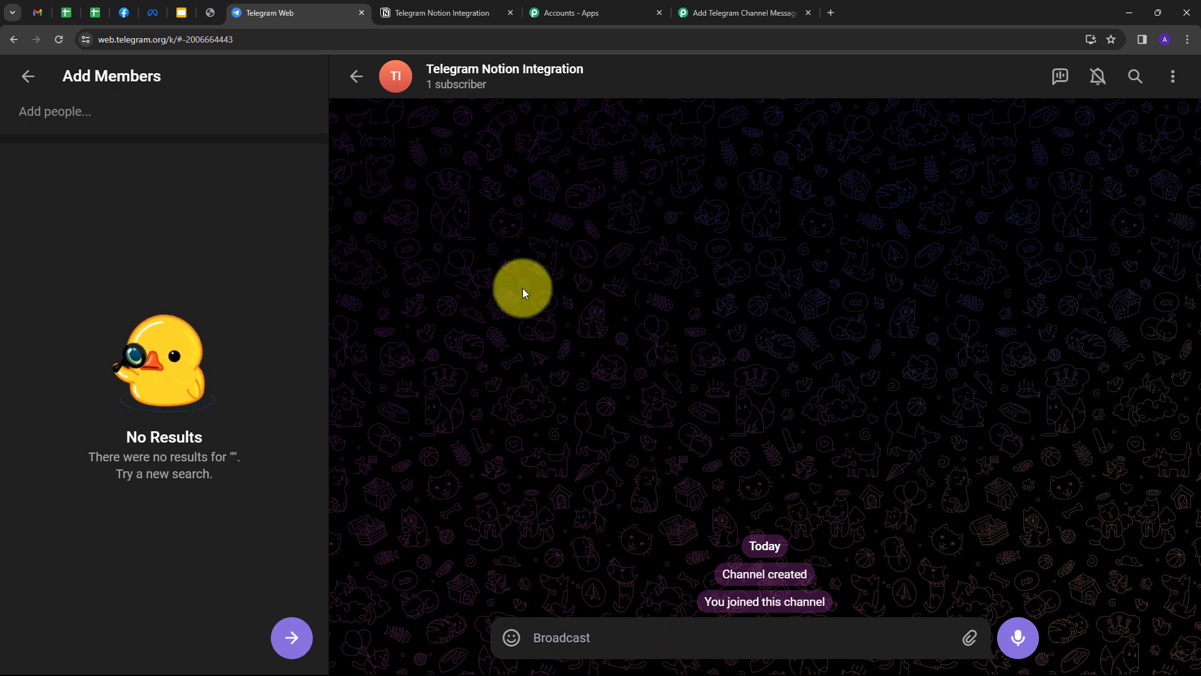
Reload Telegram Web and add the PabblyConnect461 bot as an administrator of the Telegram Notion Integration channel
left_click(58, 39)
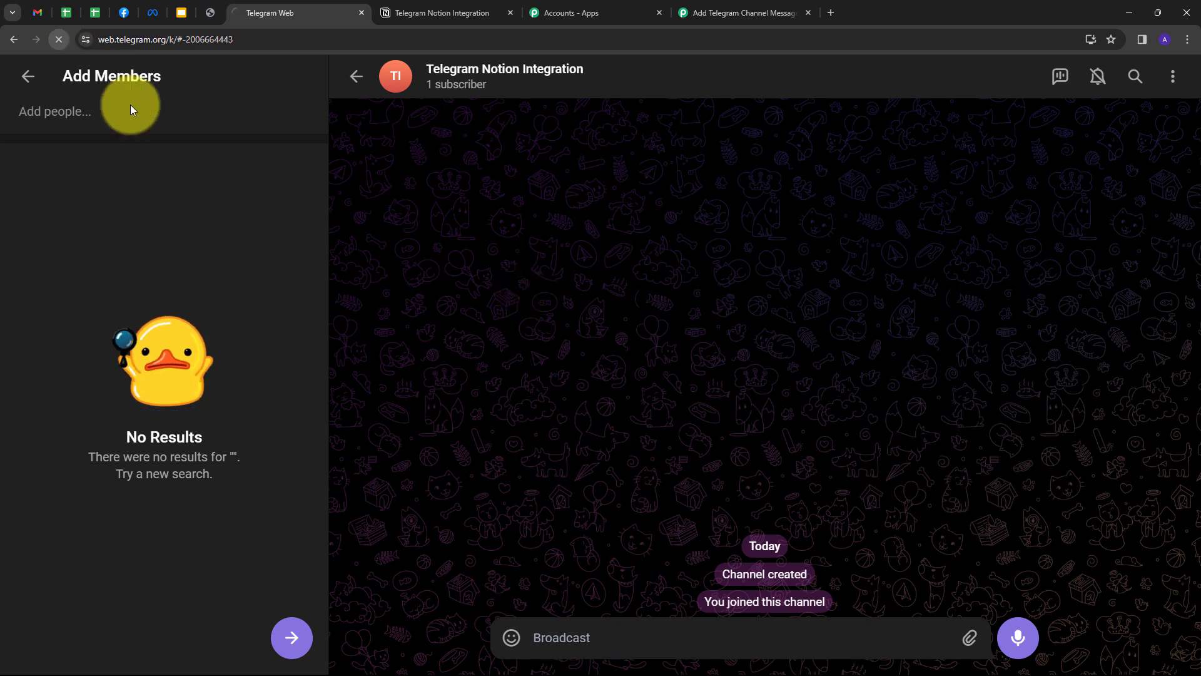
left_click(423, 80)
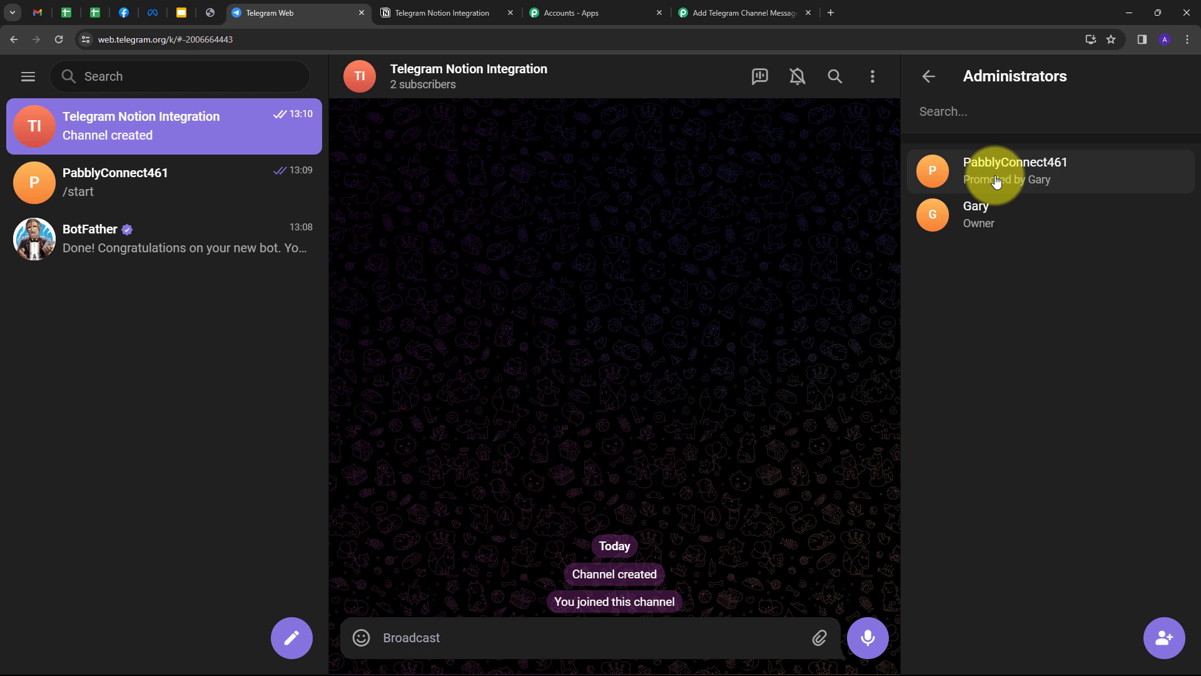
left_click(927, 77)
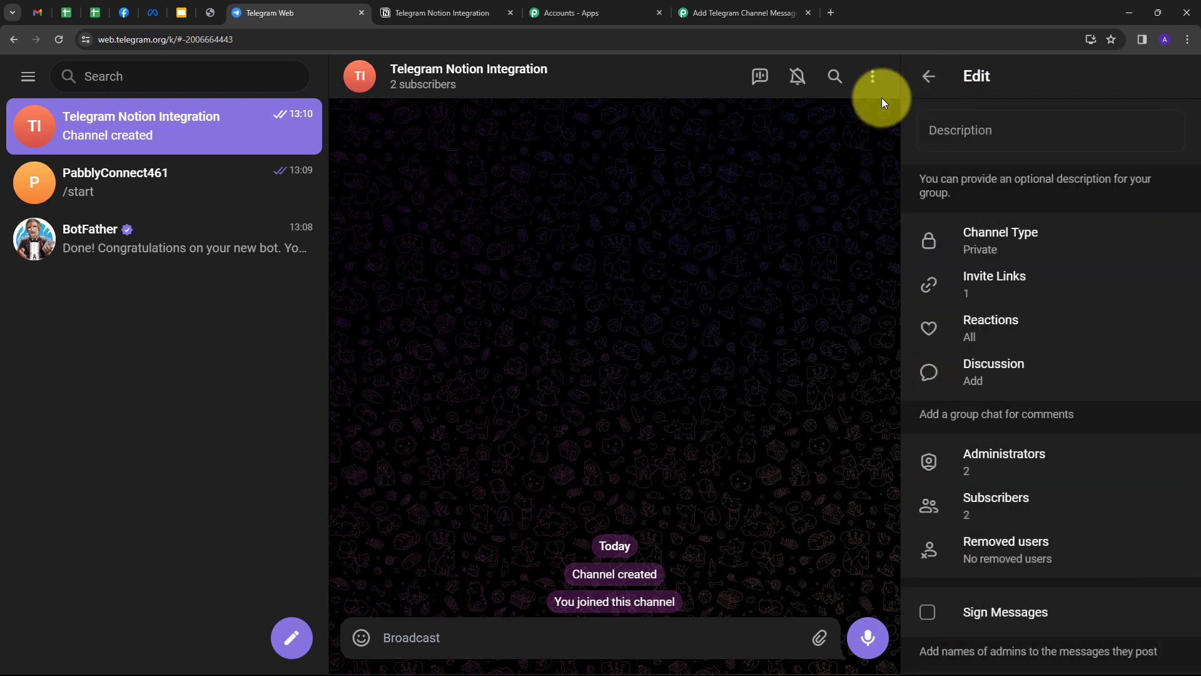
left_click(925, 77)
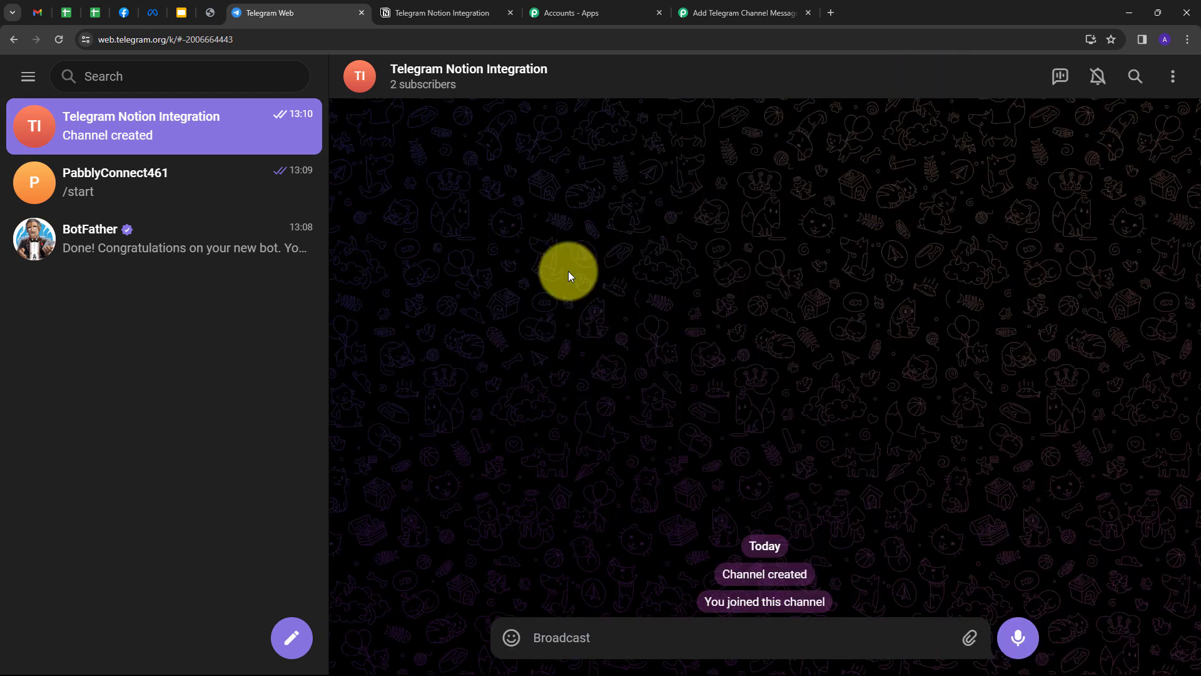
Switch to Pabbly Connect, save the Telegram Bot trigger and send a test request to start capturing a response
left_click(720, 12)
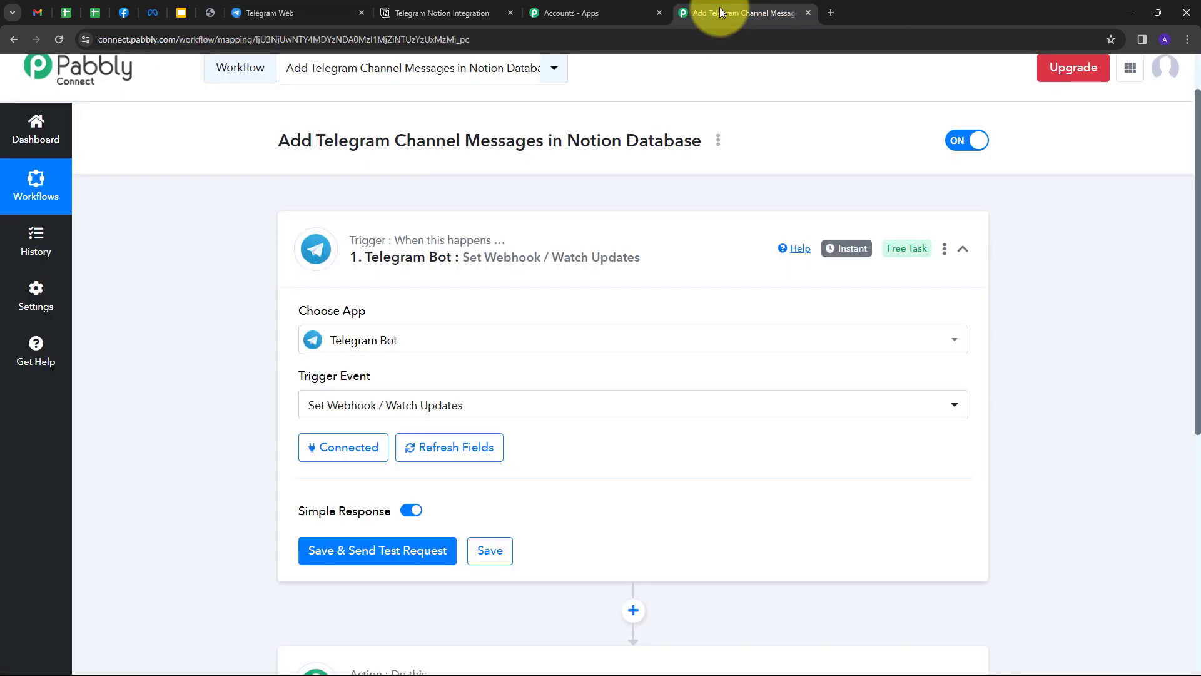
left_click(342, 553)
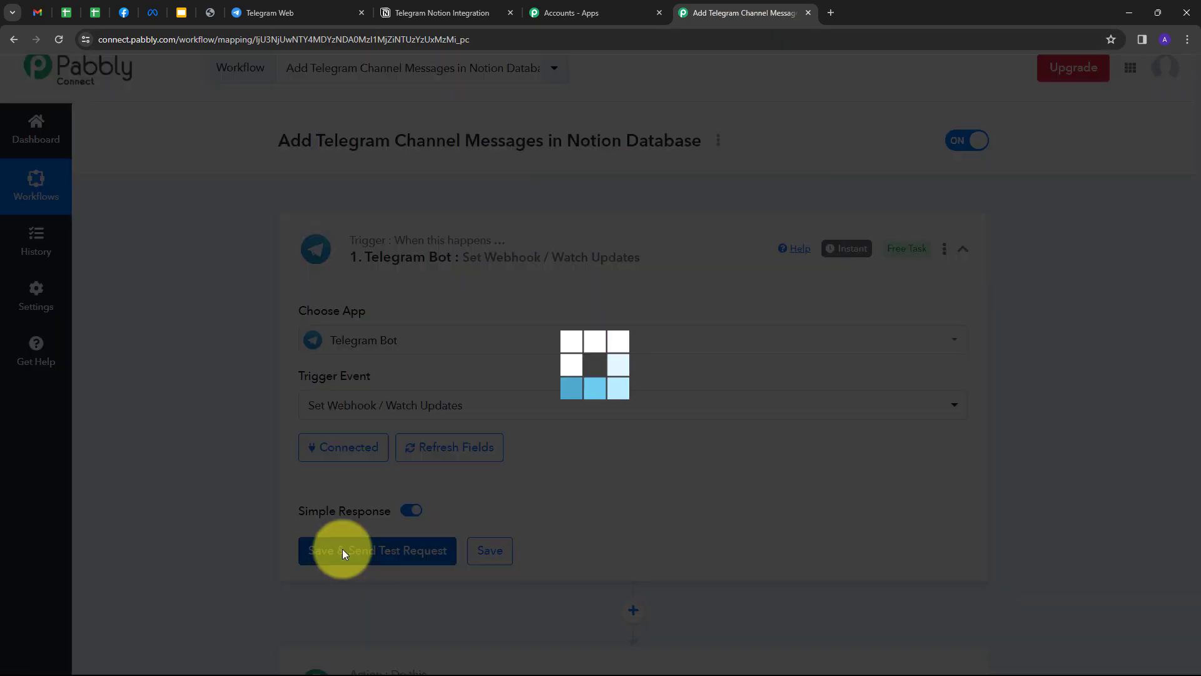
left_click(627, 497)
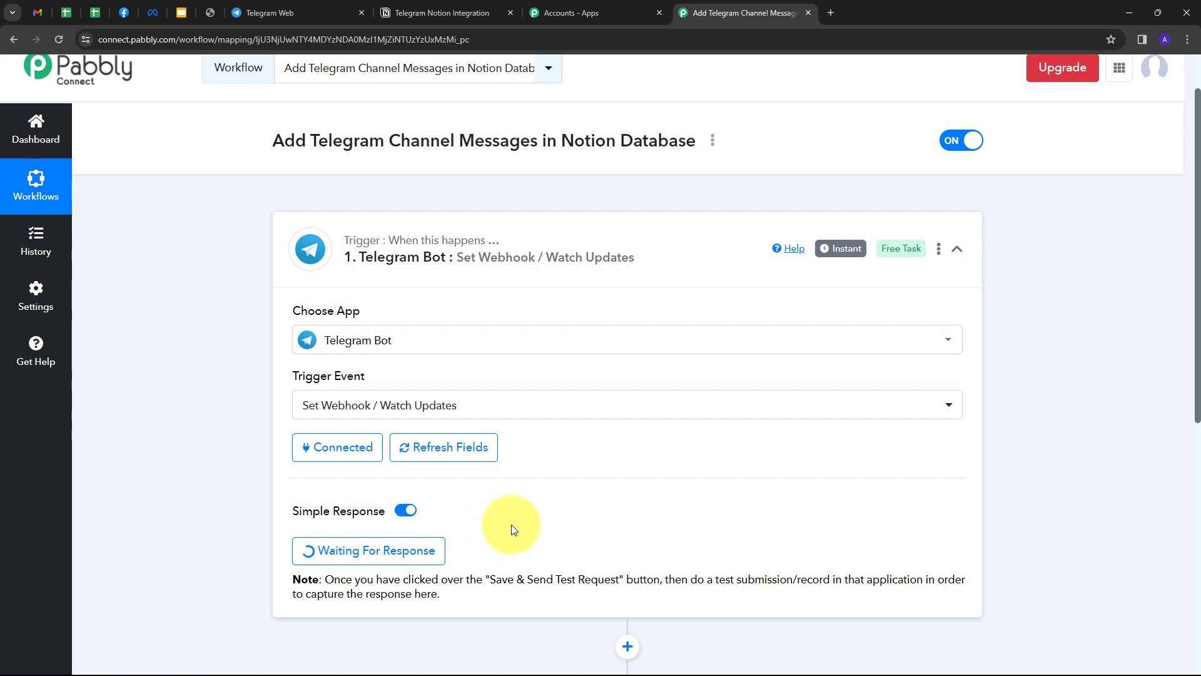
Switch to Telegram Web and broadcast "Hello! This is for testing only" in the Telegram Notion Integration channel
left_click(303, 13)
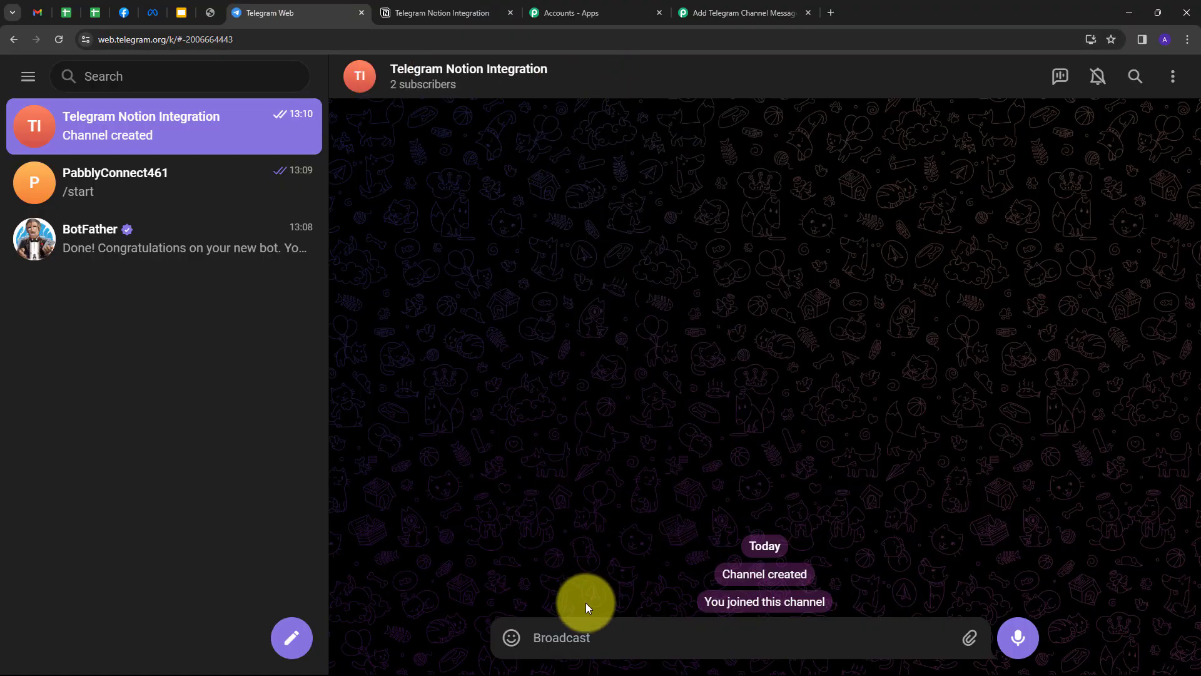
left_click(565, 628)
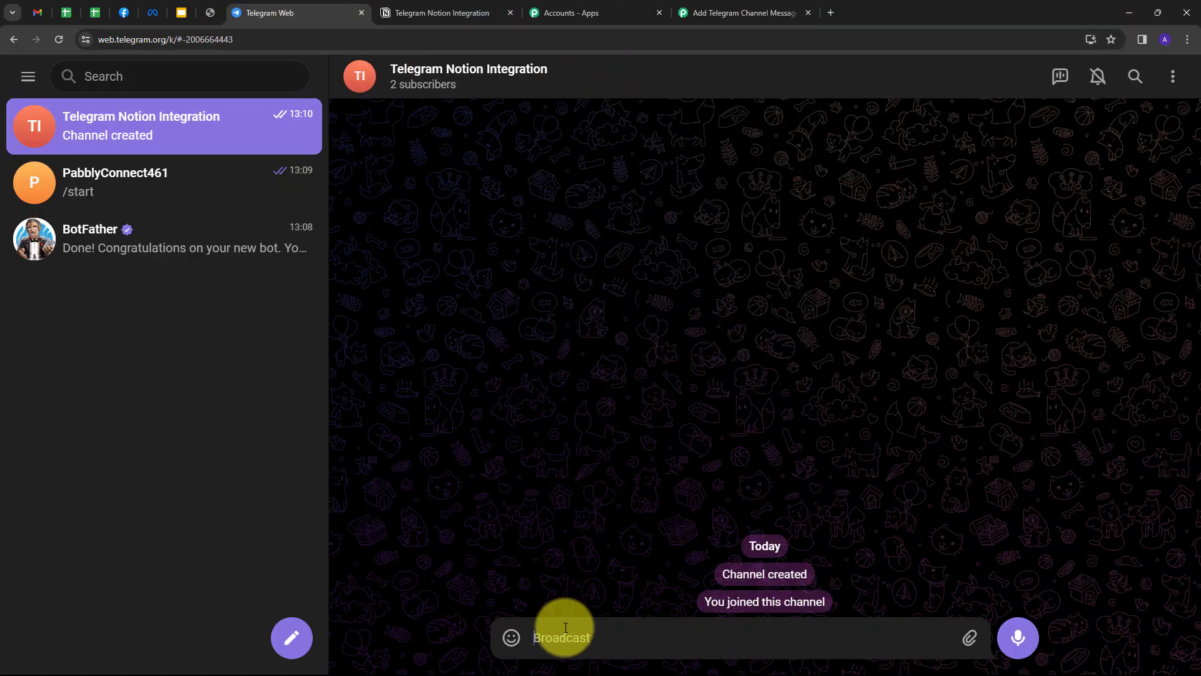
type("Hello! This is for testing only")
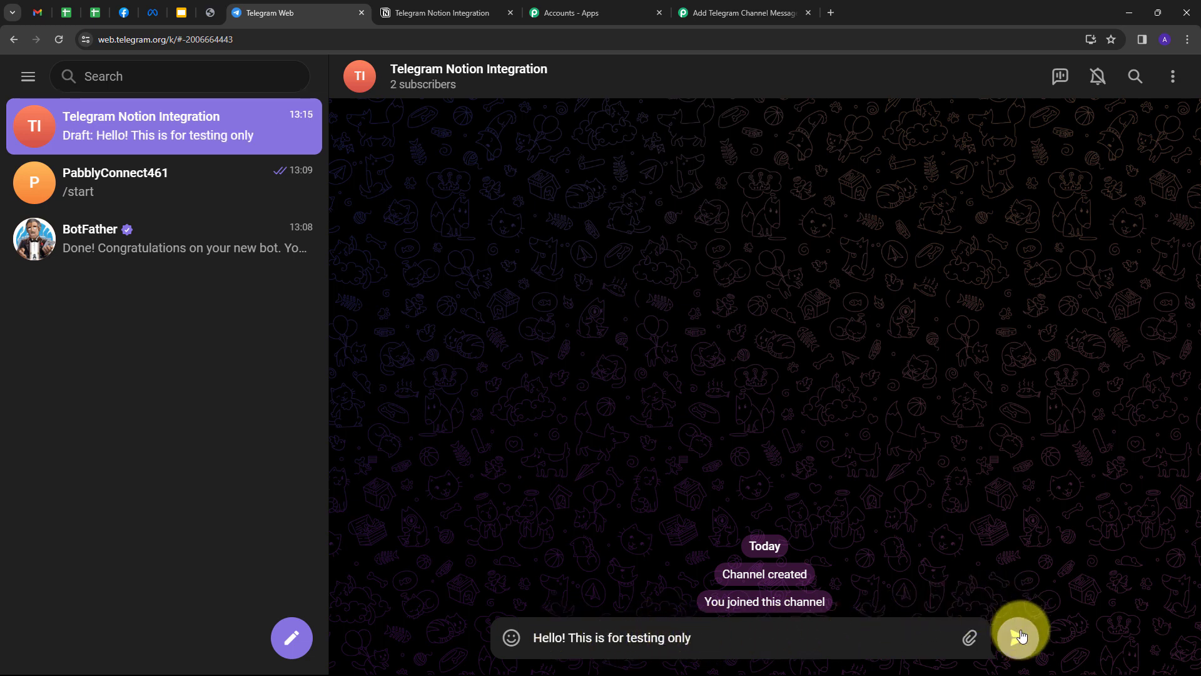
left_click(1022, 626)
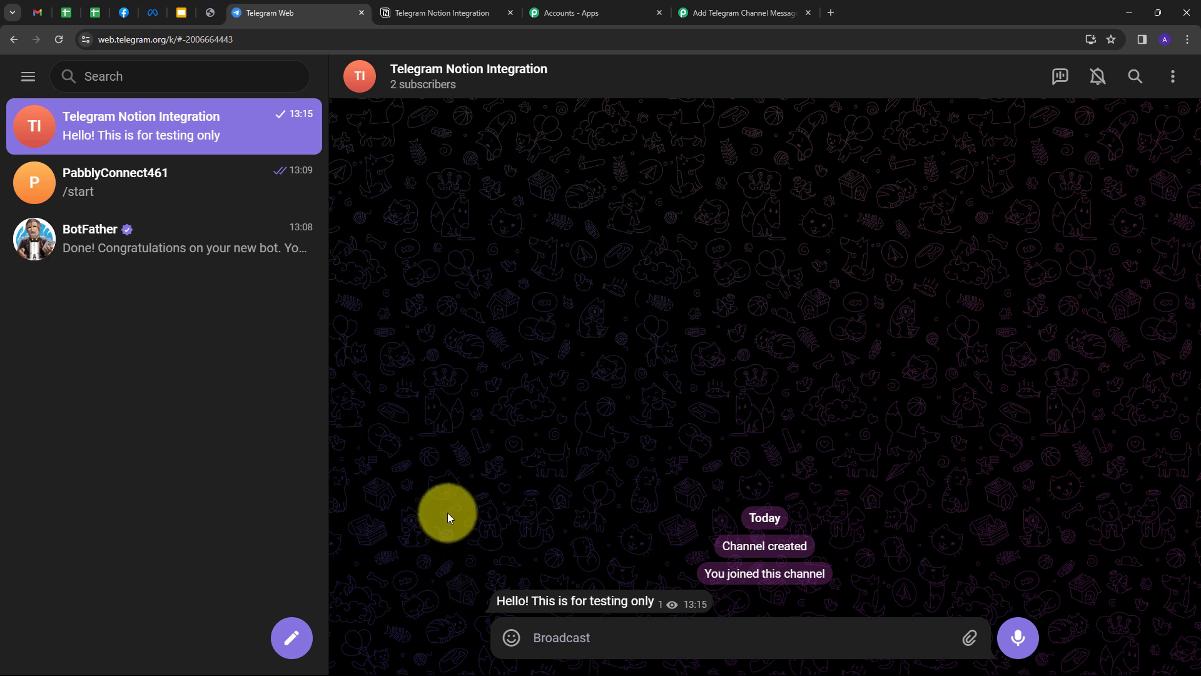
Switch to Pabbly Connect and examine the trigger's captured response, including the update ID, channel post text, sender chat ID and chat title
left_click(739, 13)
scroll(870, 348, "down", 1)
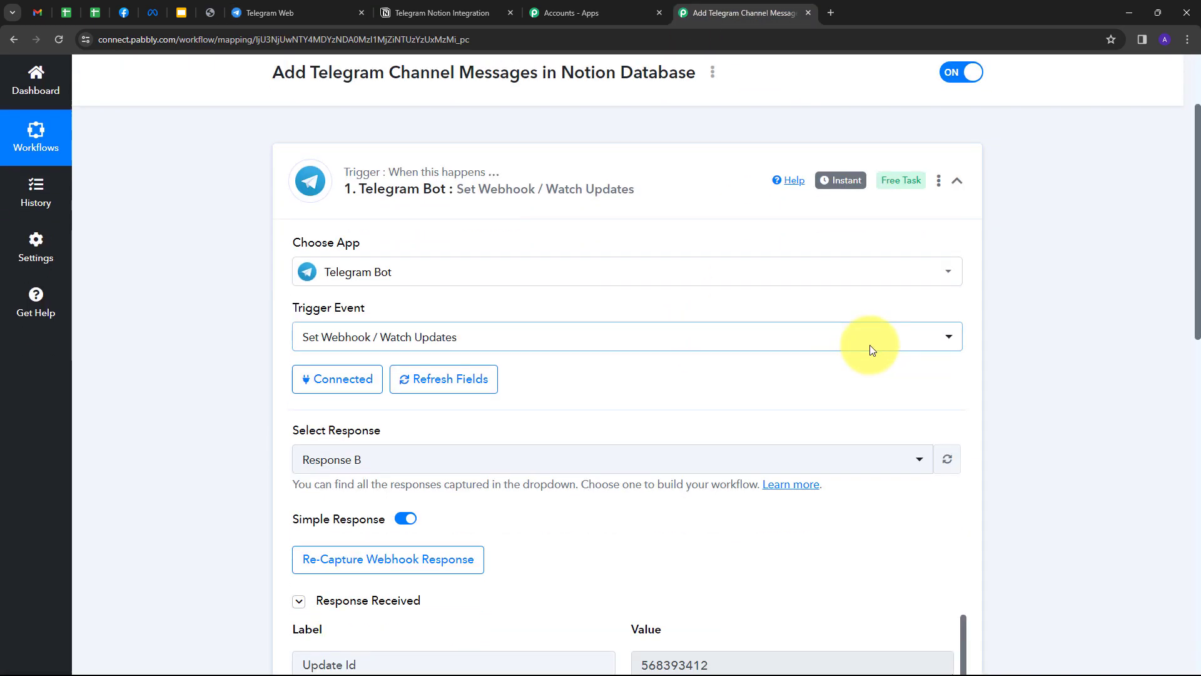
scroll(871, 348, "down", 8)
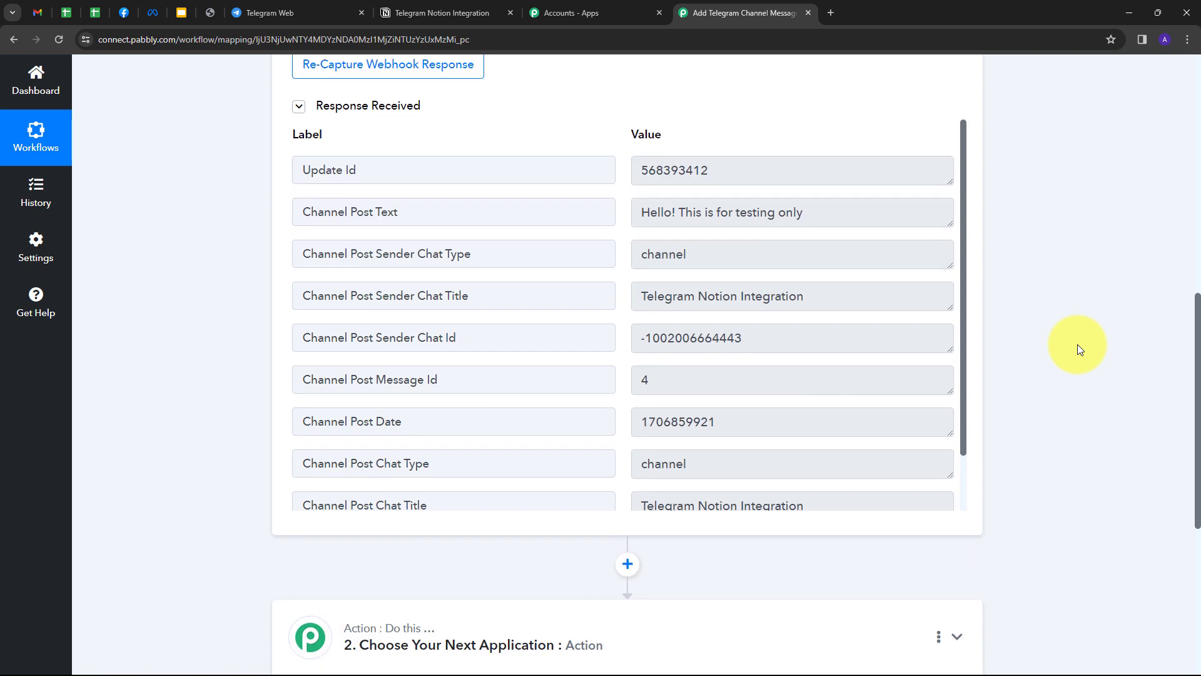
scroll(1077, 347, "up", 1)
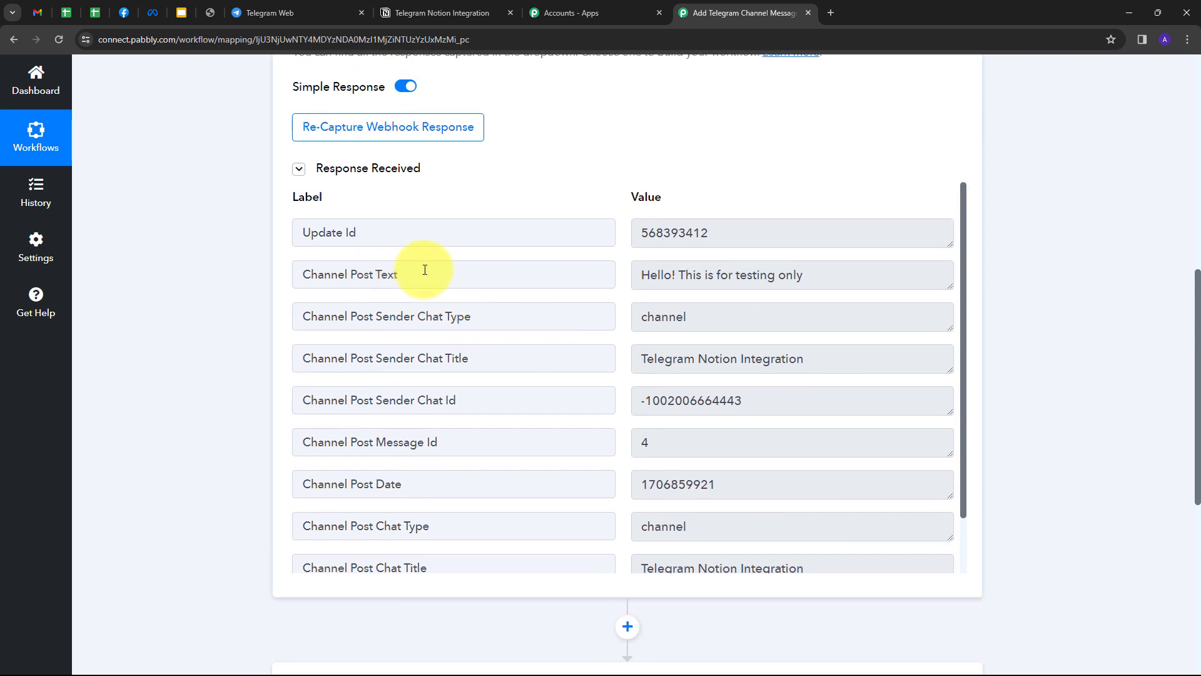
left_click_drag(950, 286, 950, 346)
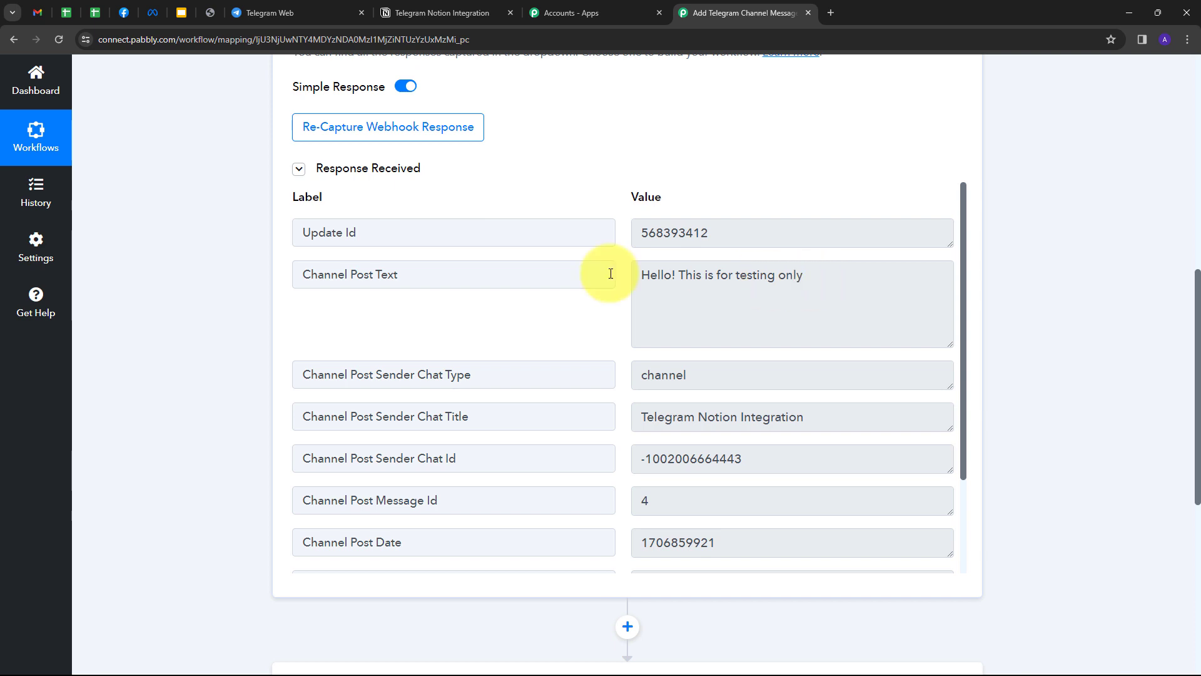
double_click(716, 229)
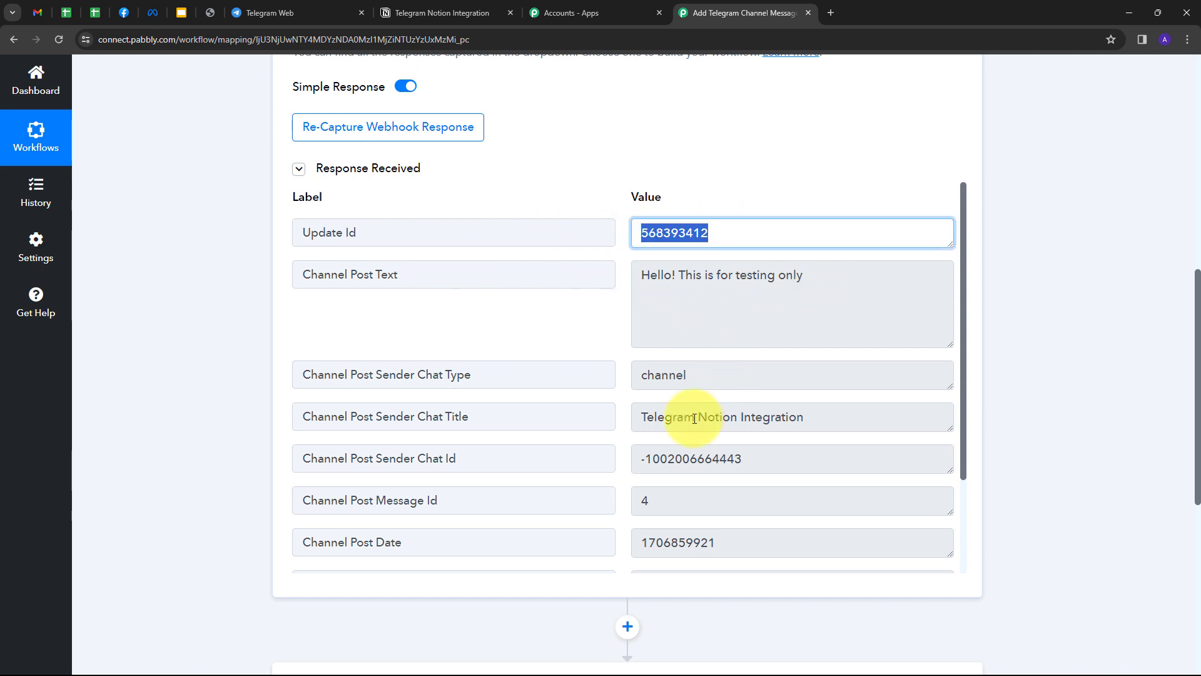
scroll(688, 409, "down", 1)
double_click(751, 401)
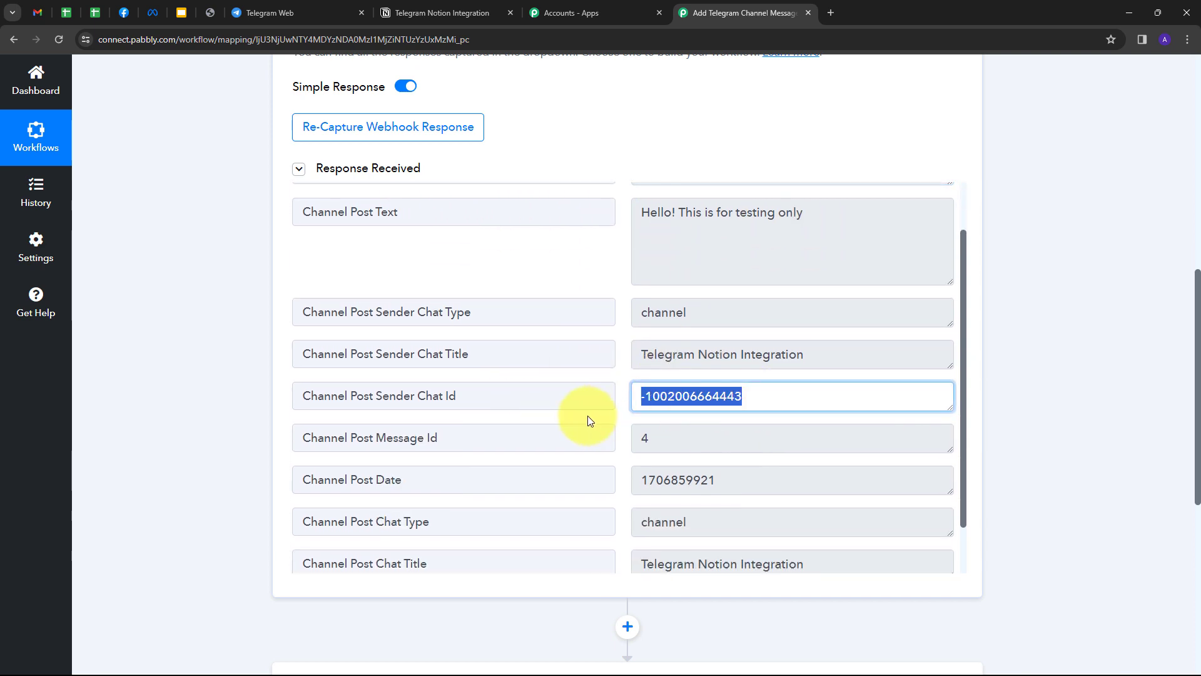
scroll(760, 451, "down", 1)
double_click(796, 502)
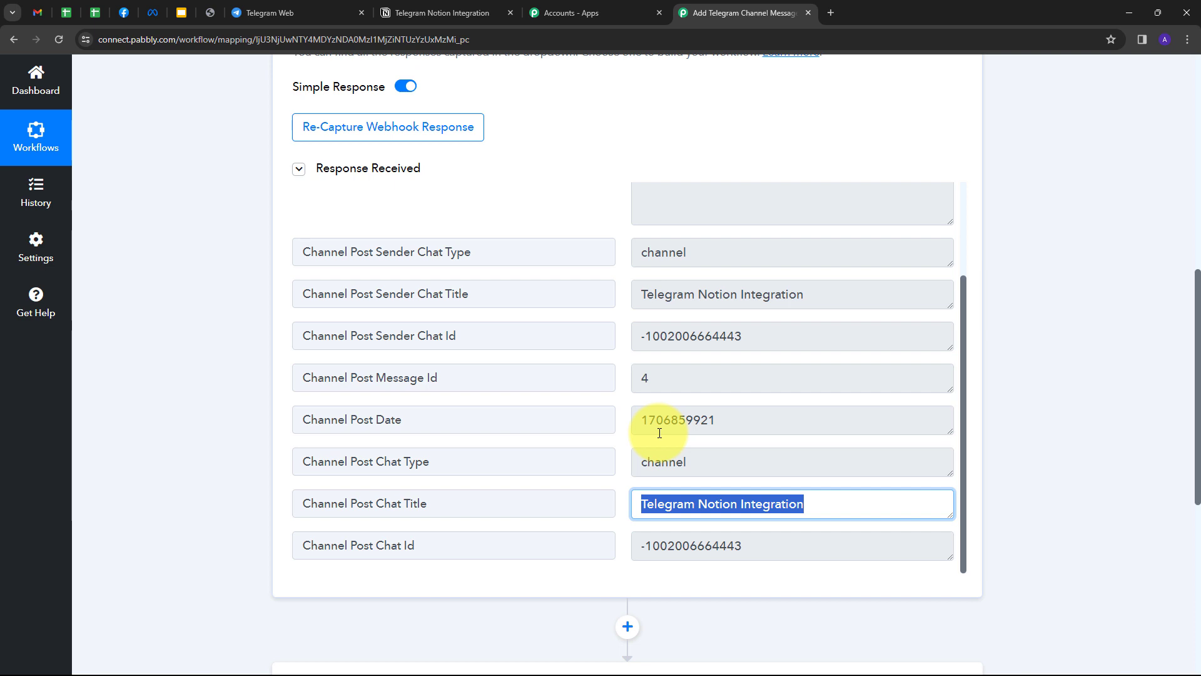
scroll(625, 436, "up", 3)
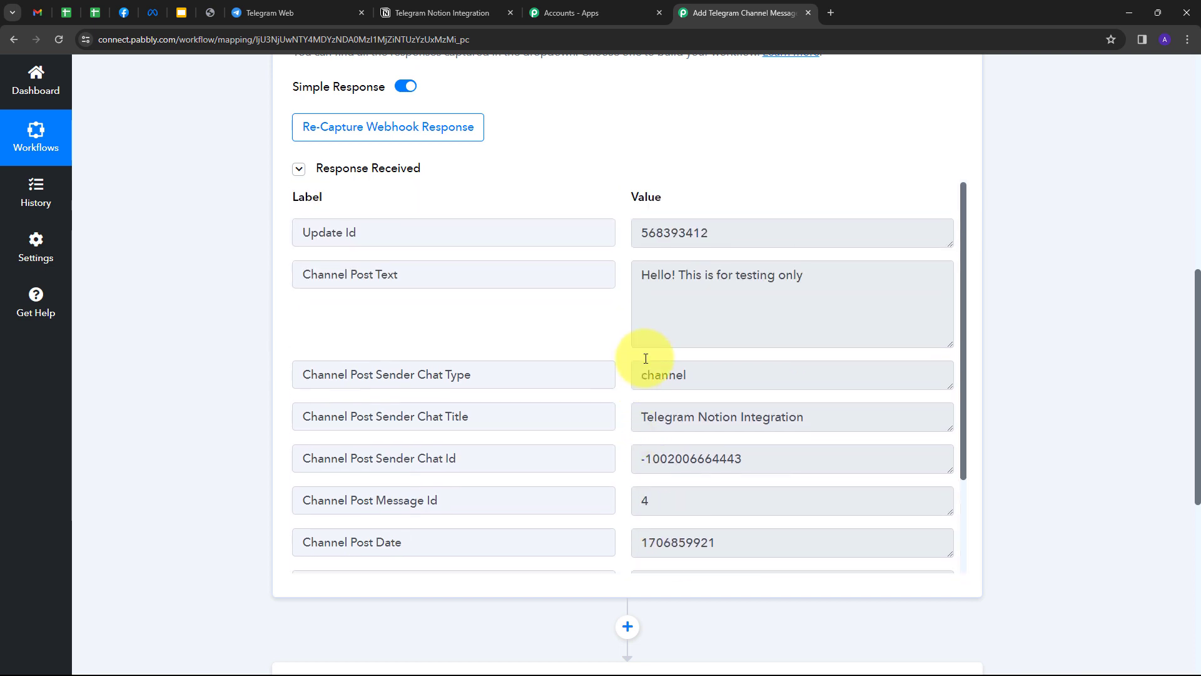
Set the workflow's action step to Notion with the Create Database Item event
scroll(1027, 334, "down", 4)
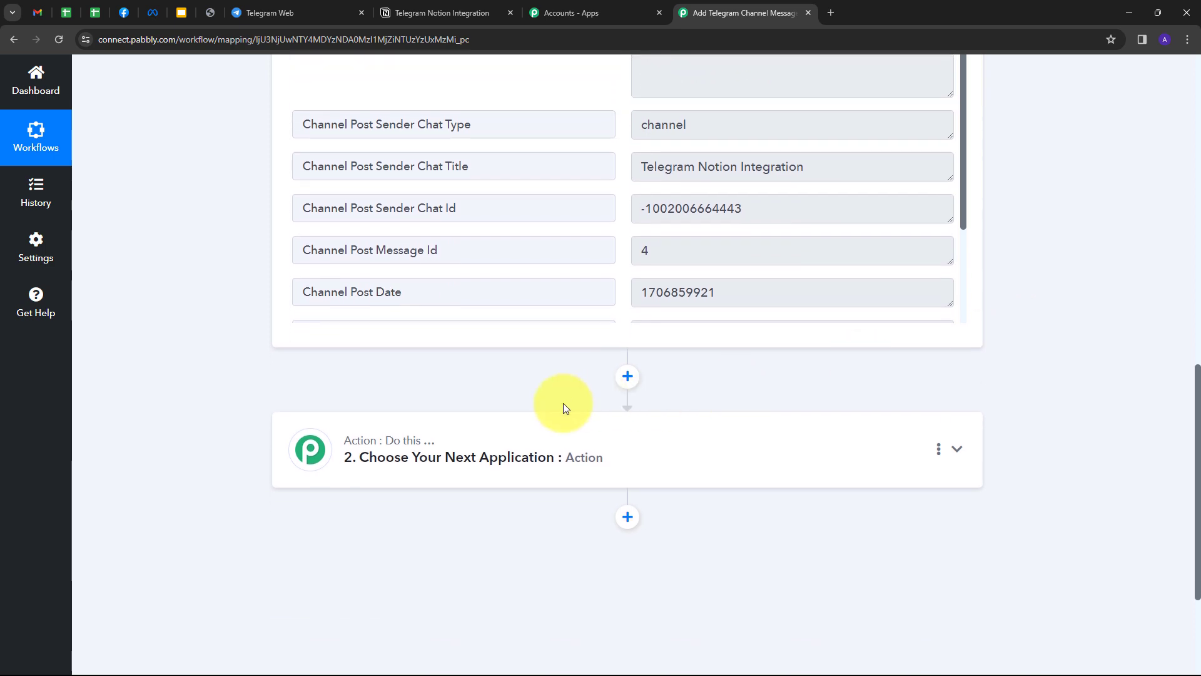
left_click(845, 446)
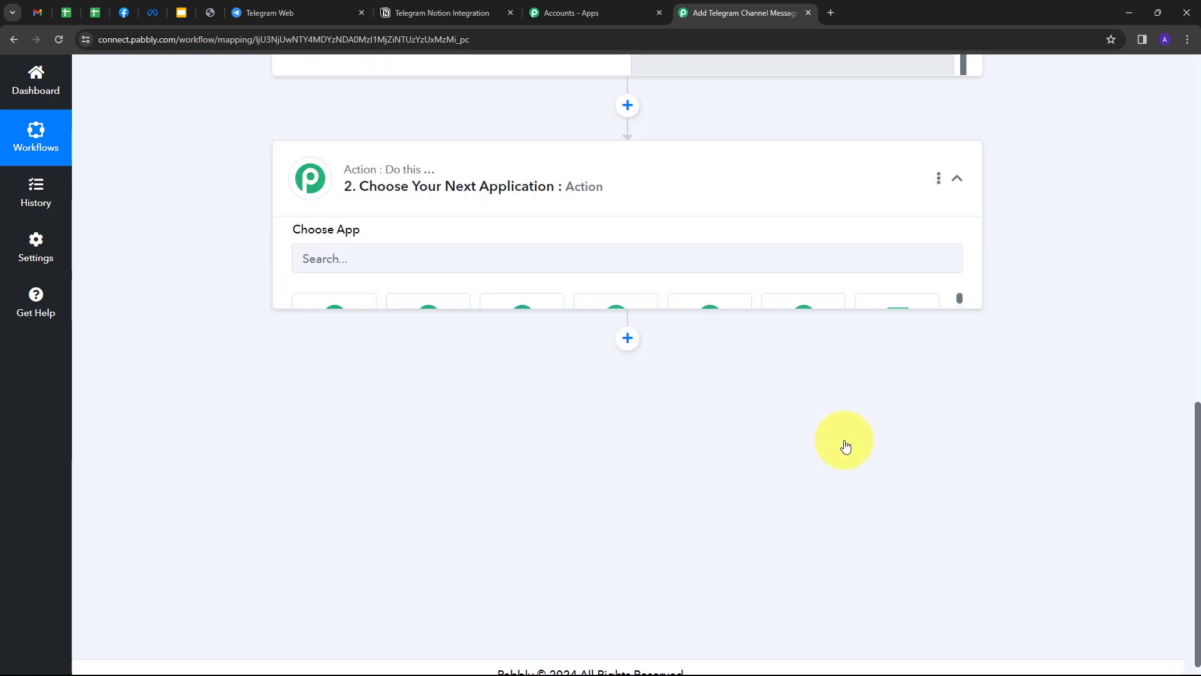
left_click(370, 325)
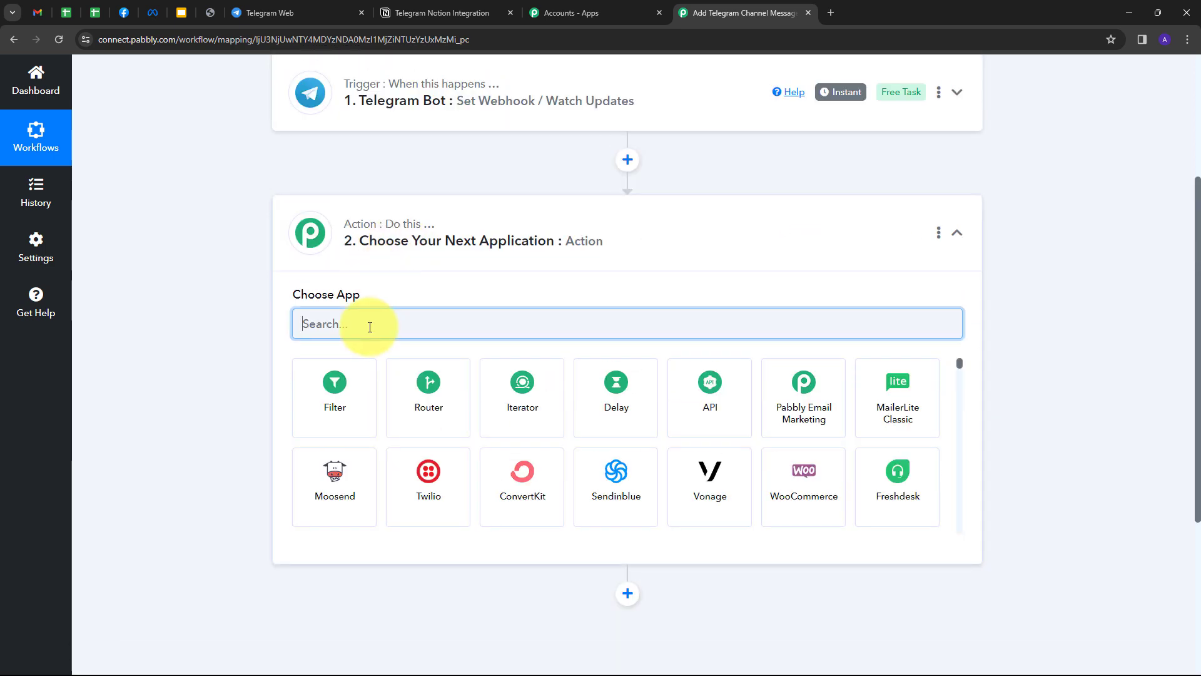
type("Noti")
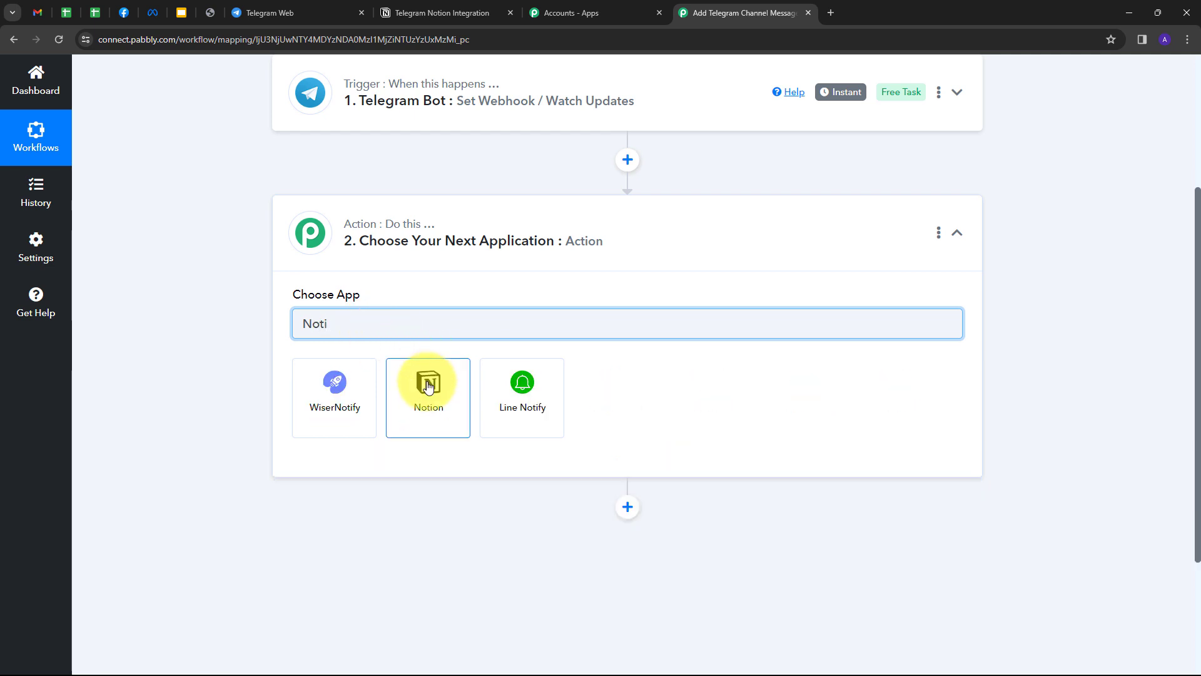
left_click(428, 385)
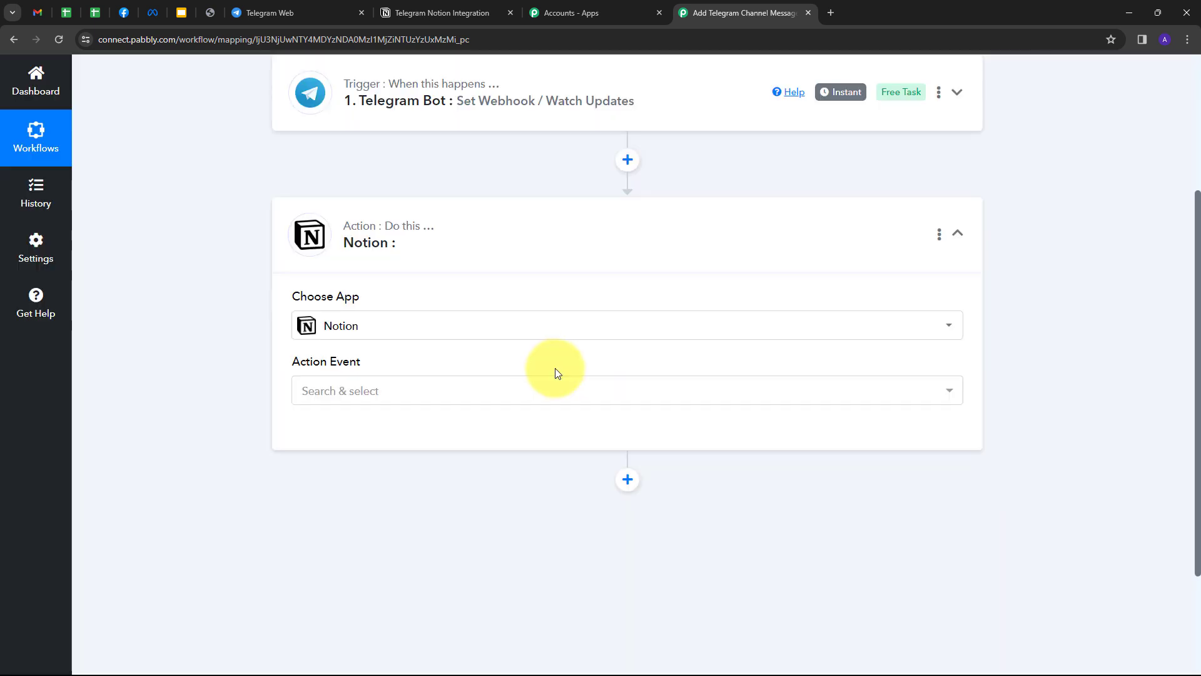
left_click(457, 394)
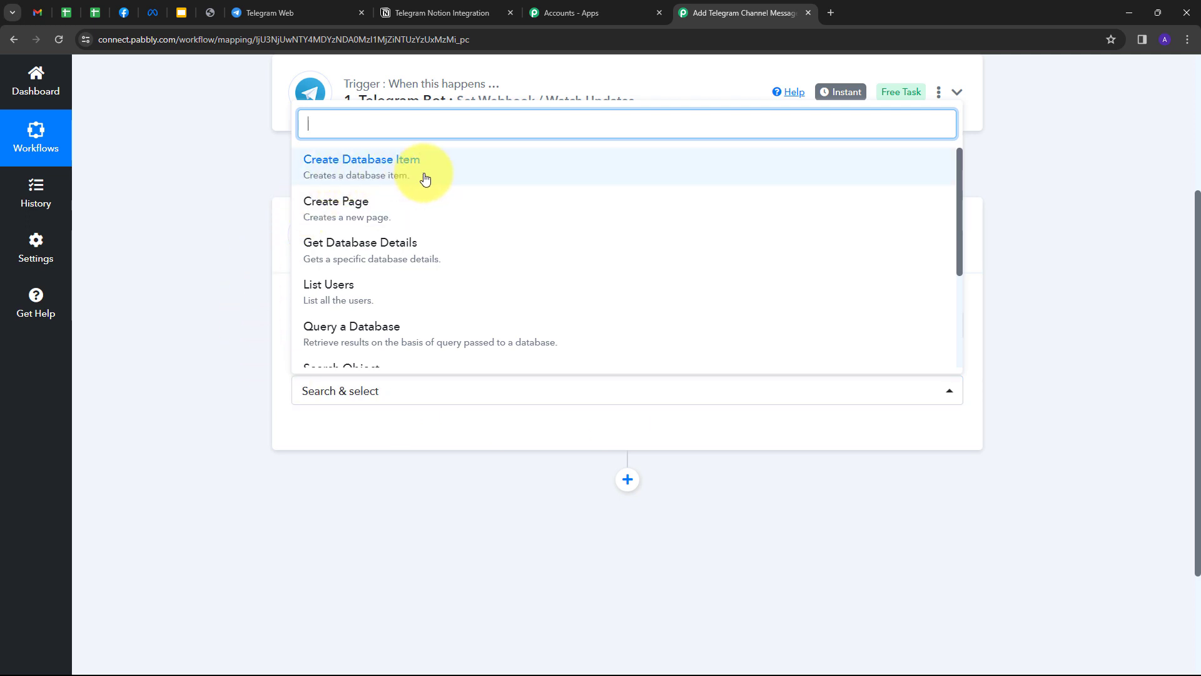
left_click(382, 177)
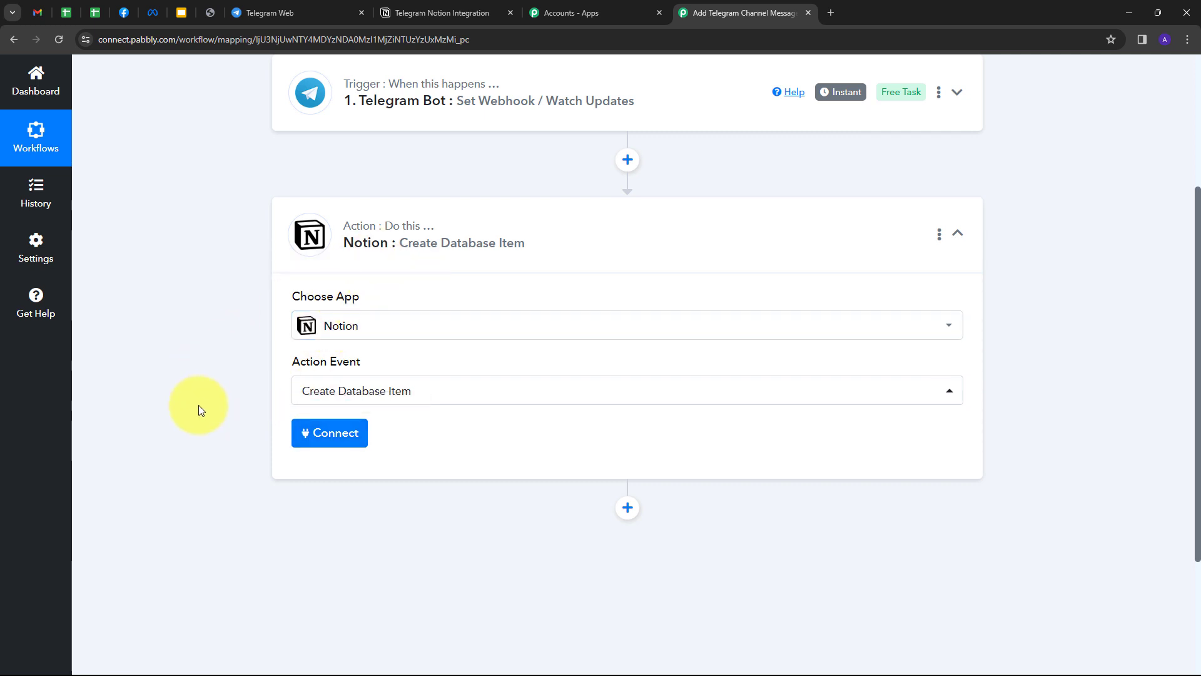
Add a new Notion connection and allow Pabbly Connect access to all pages in the Notion workspace
left_click(324, 434)
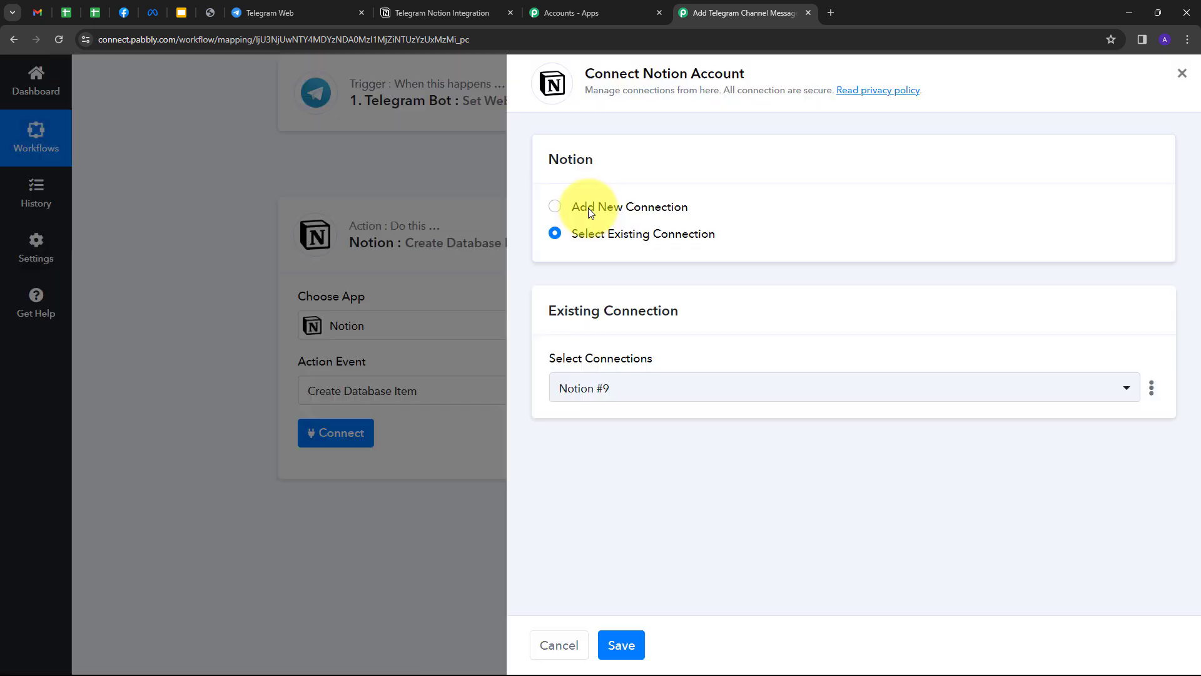
left_click(588, 207)
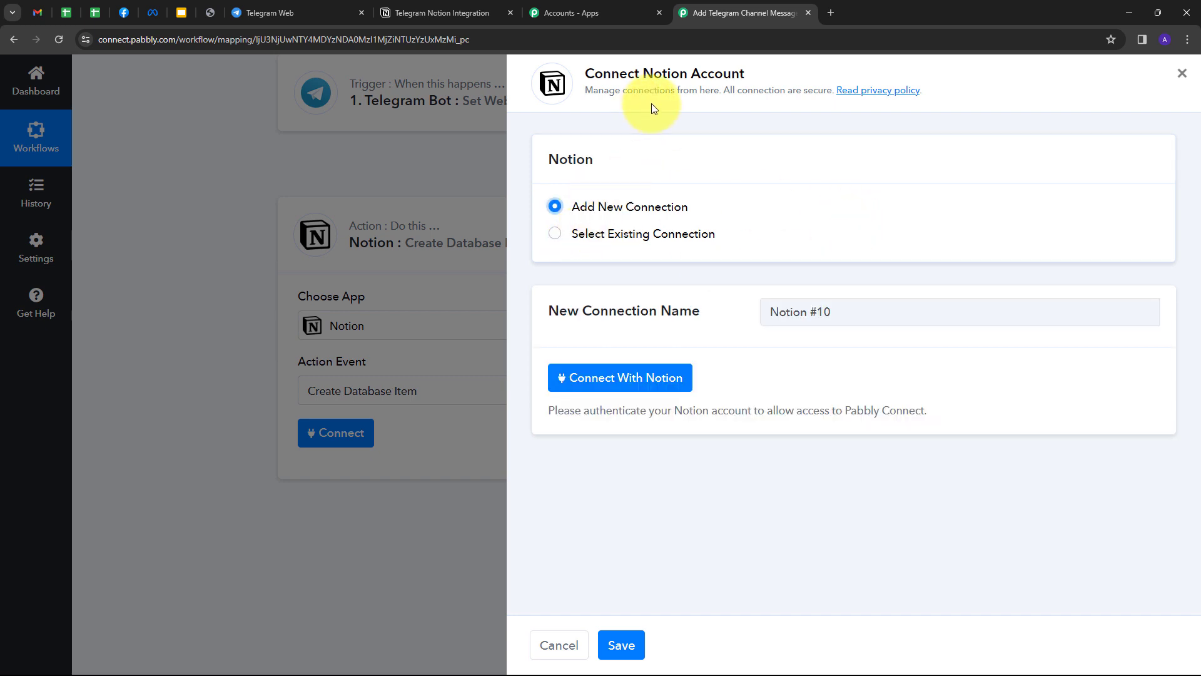
left_click(598, 378)
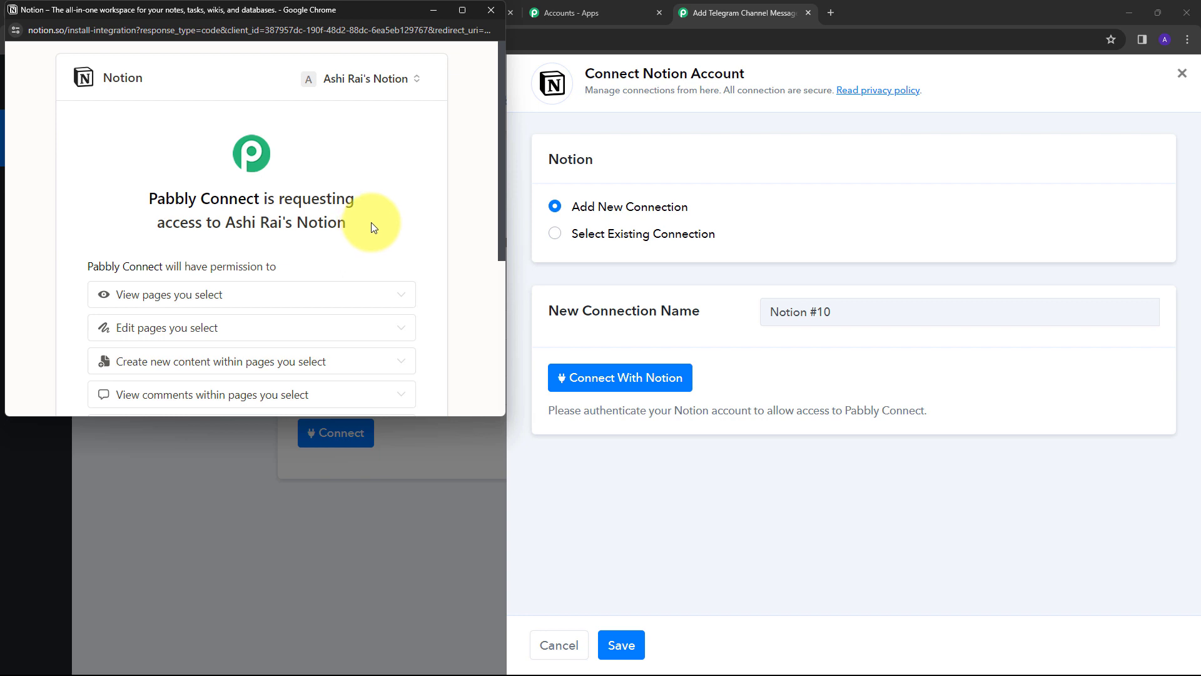
scroll(375, 218, "down", 4)
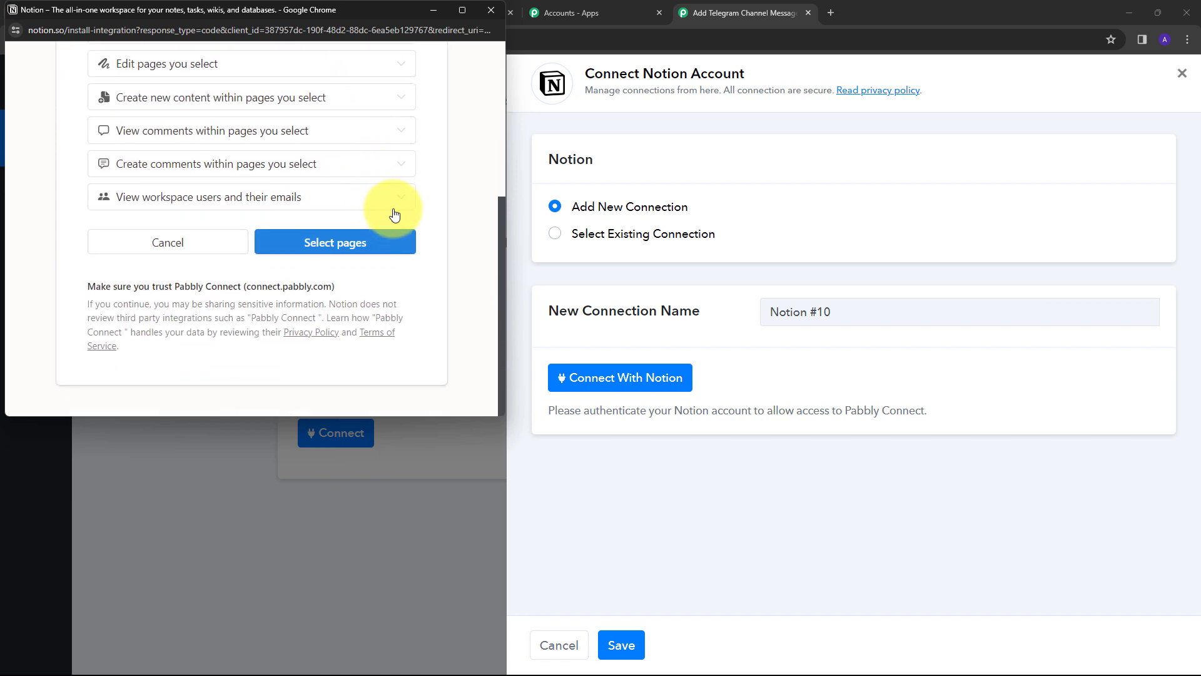
left_click(338, 249)
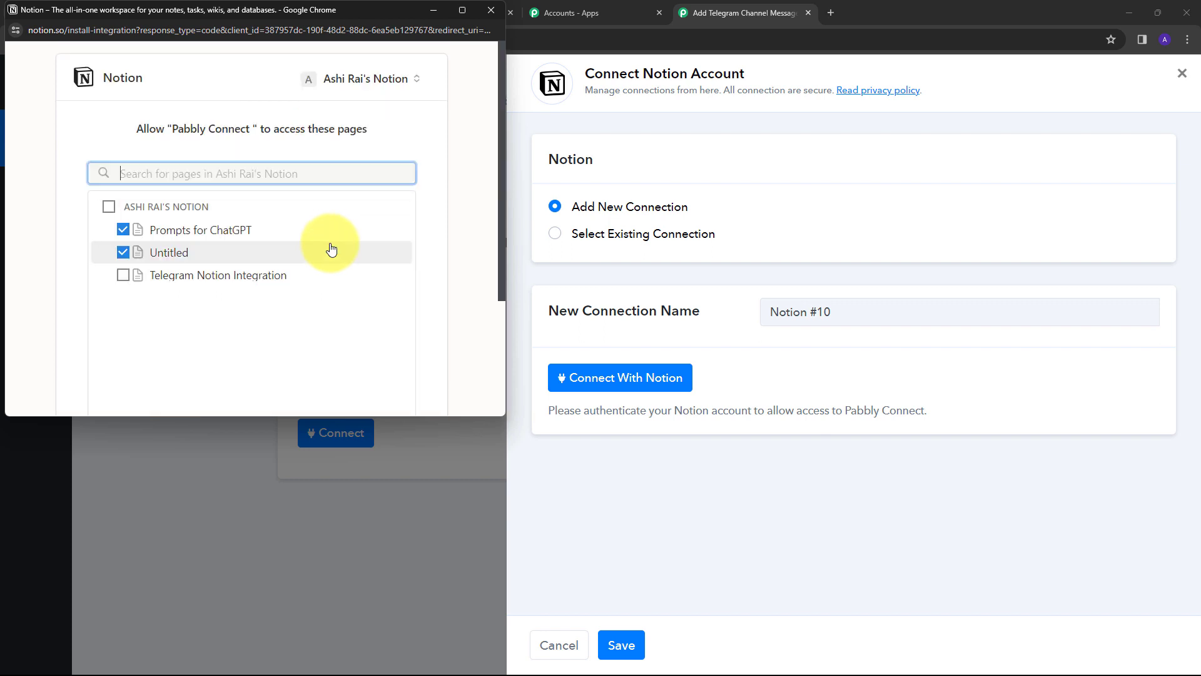
left_click(108, 207)
scroll(325, 230, "down", 6)
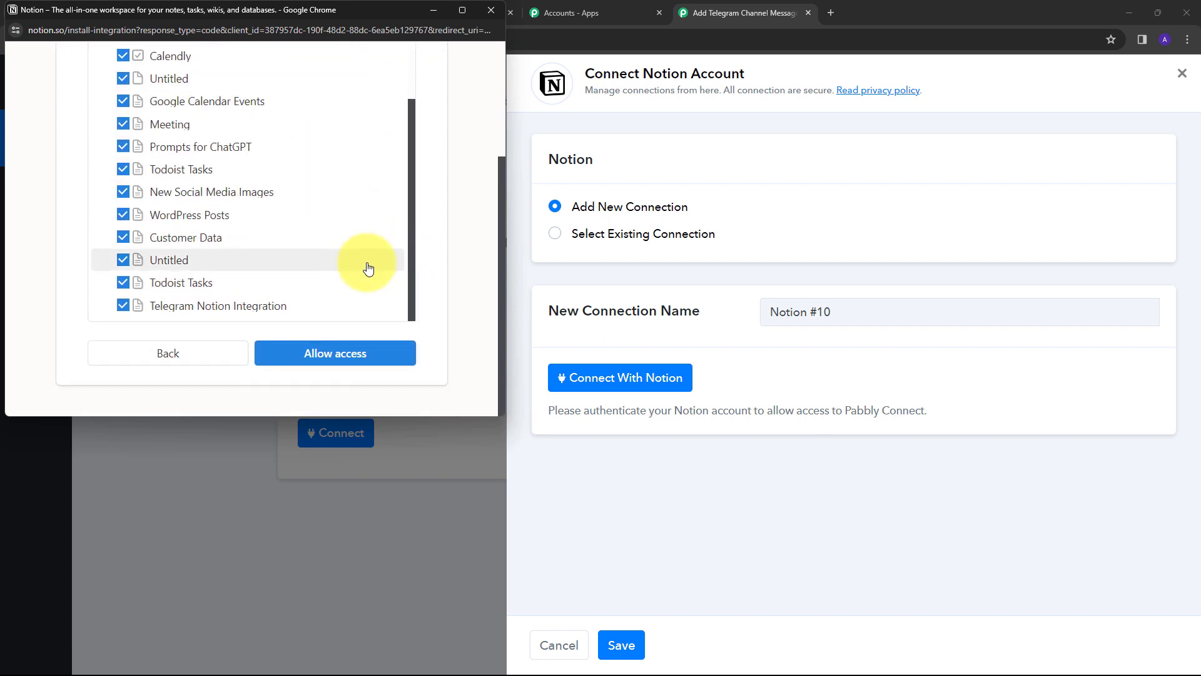
left_click(350, 354)
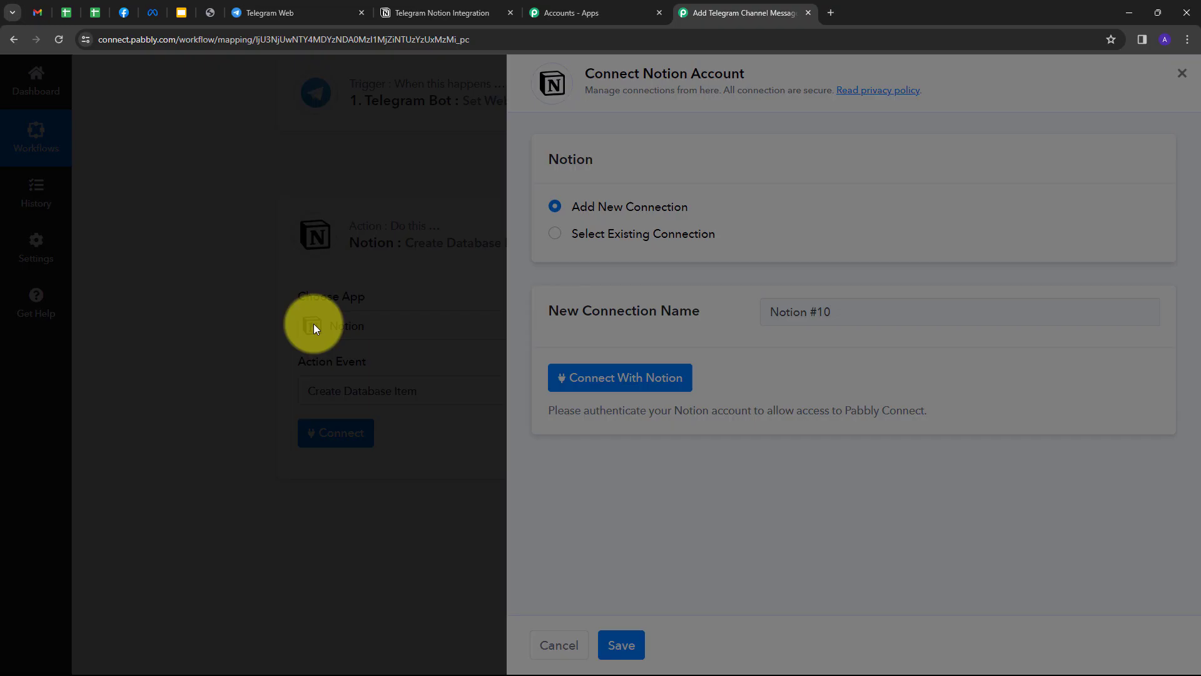
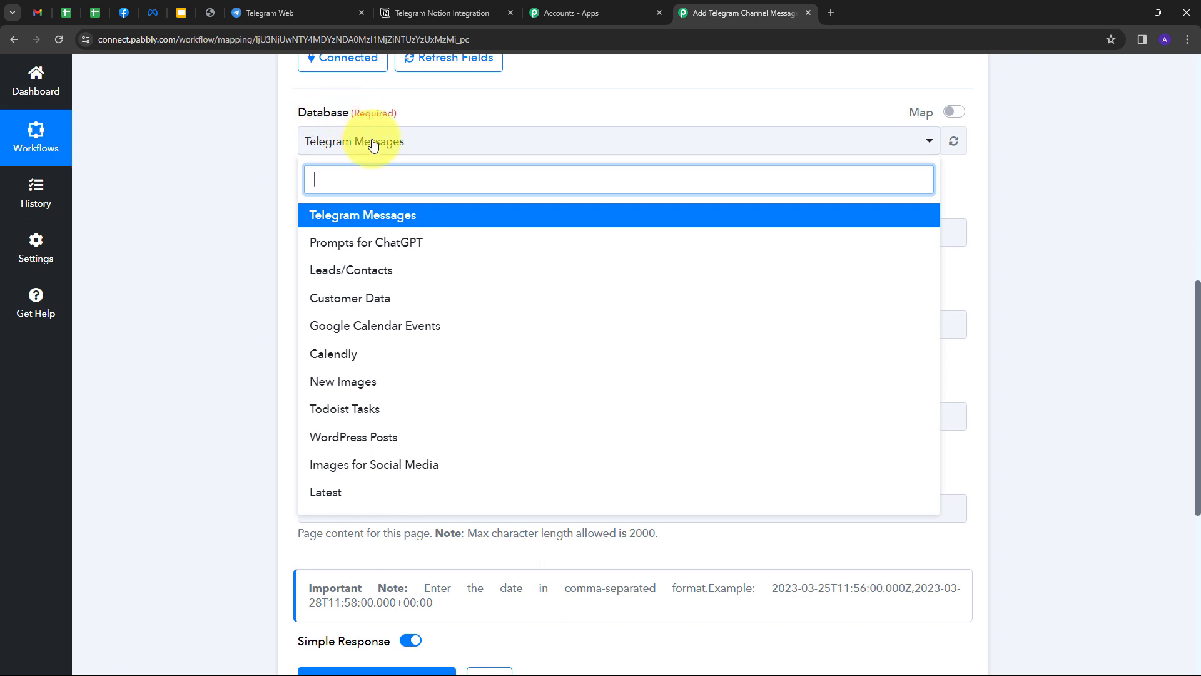
Choose the Telegram Messages database and map Message Content to the trigger's Channel Post Text
left_click(382, 218)
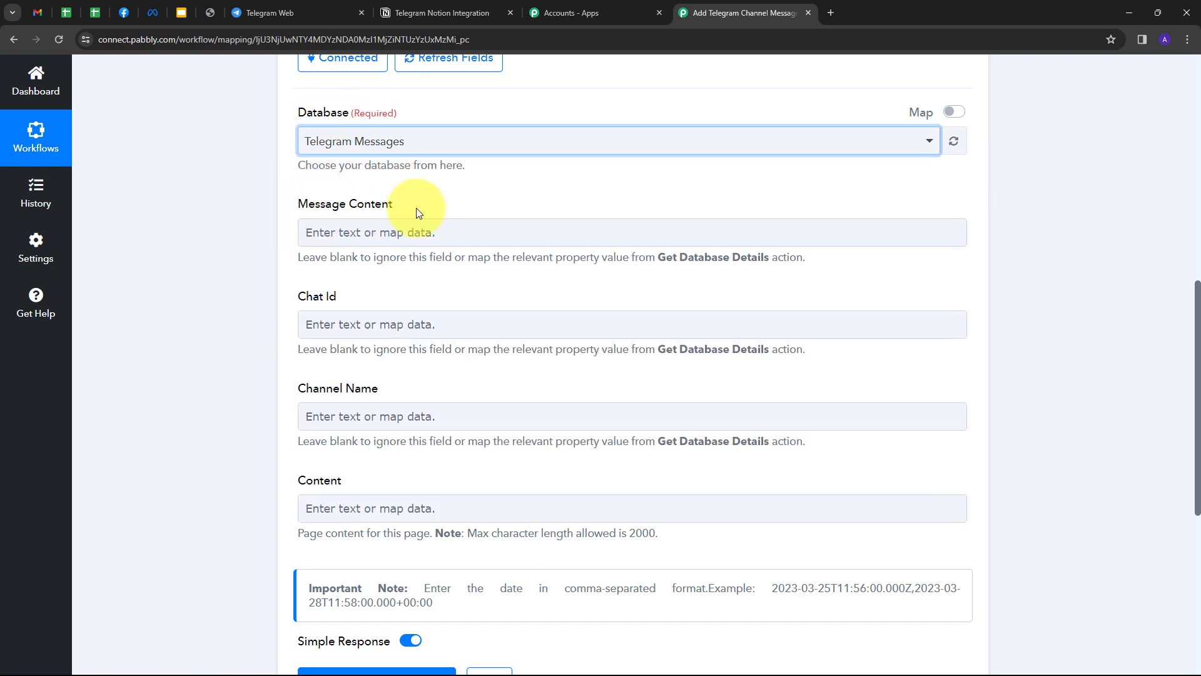
left_click(356, 232)
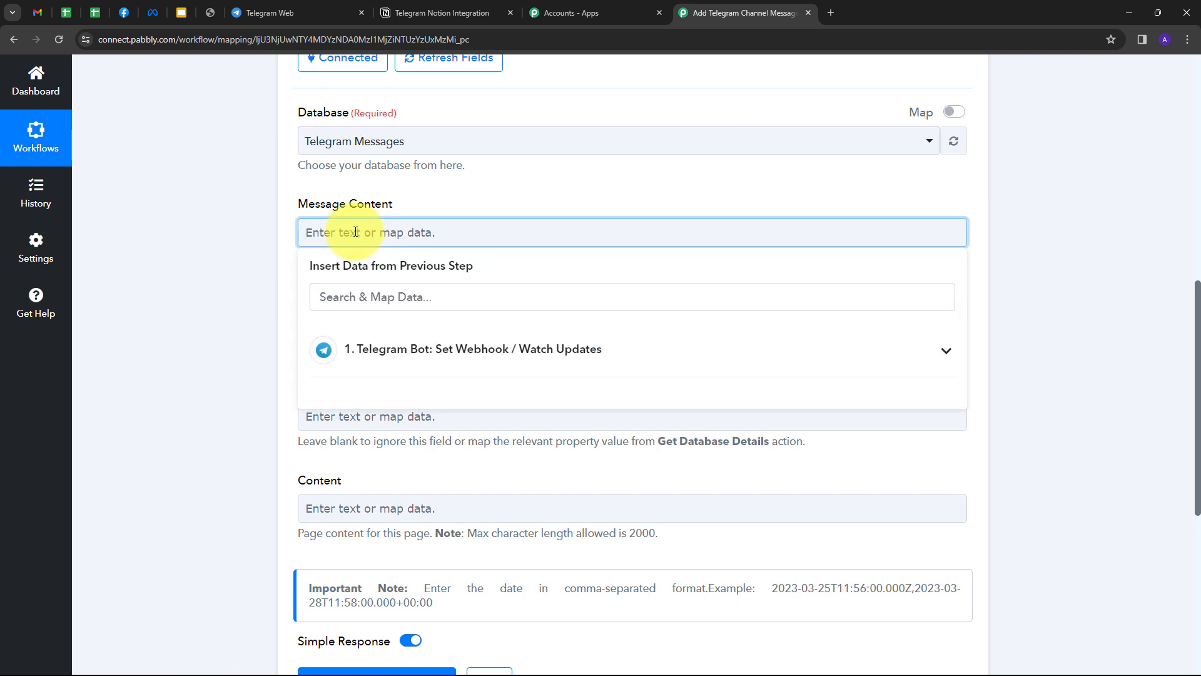
left_click(445, 350)
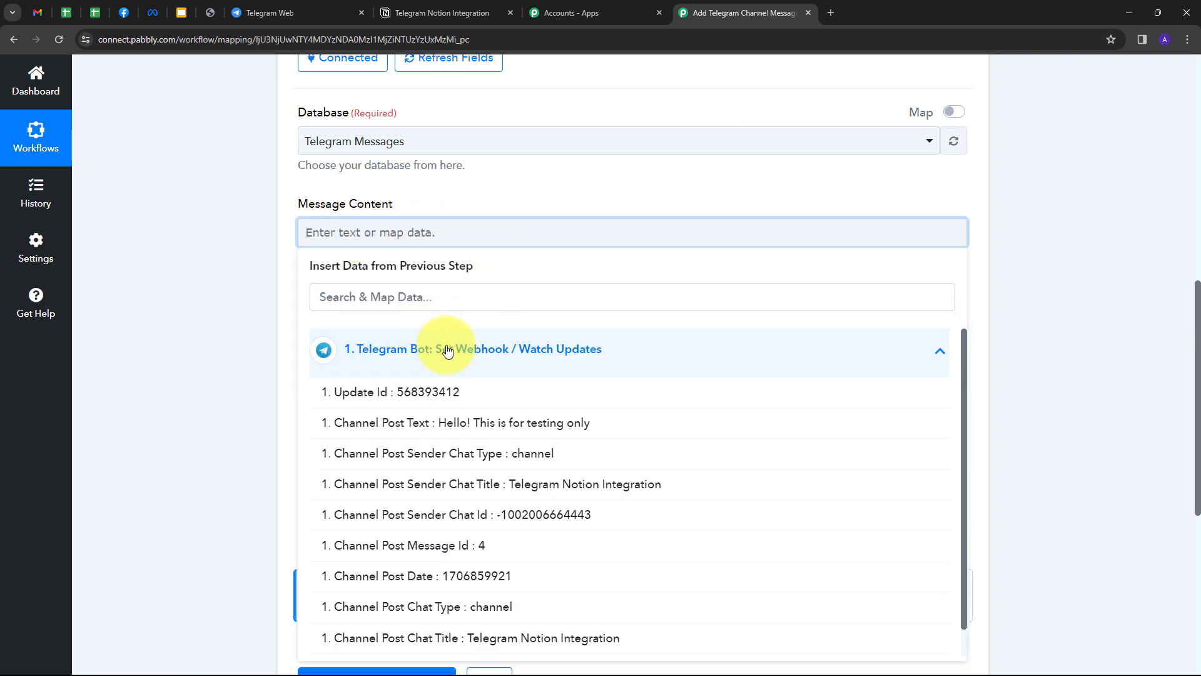
left_click(486, 429)
left_click(254, 337)
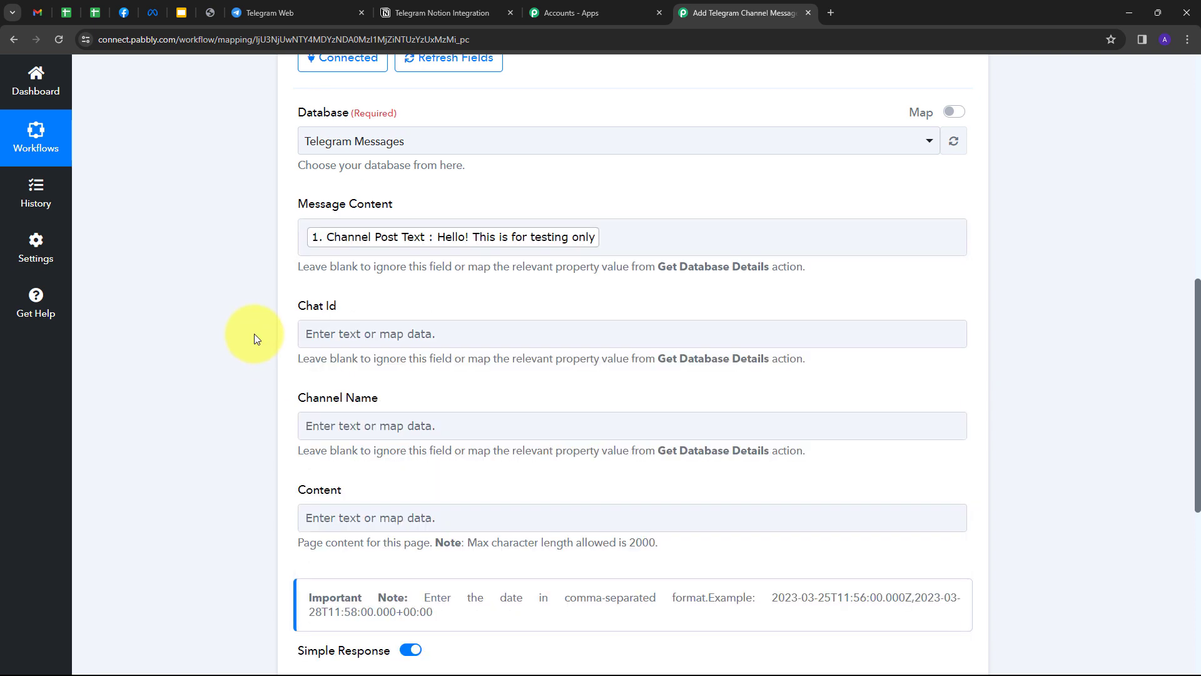
Map the Chat Id field to the trigger's Channel Post Sender Chat Id
left_click(369, 334)
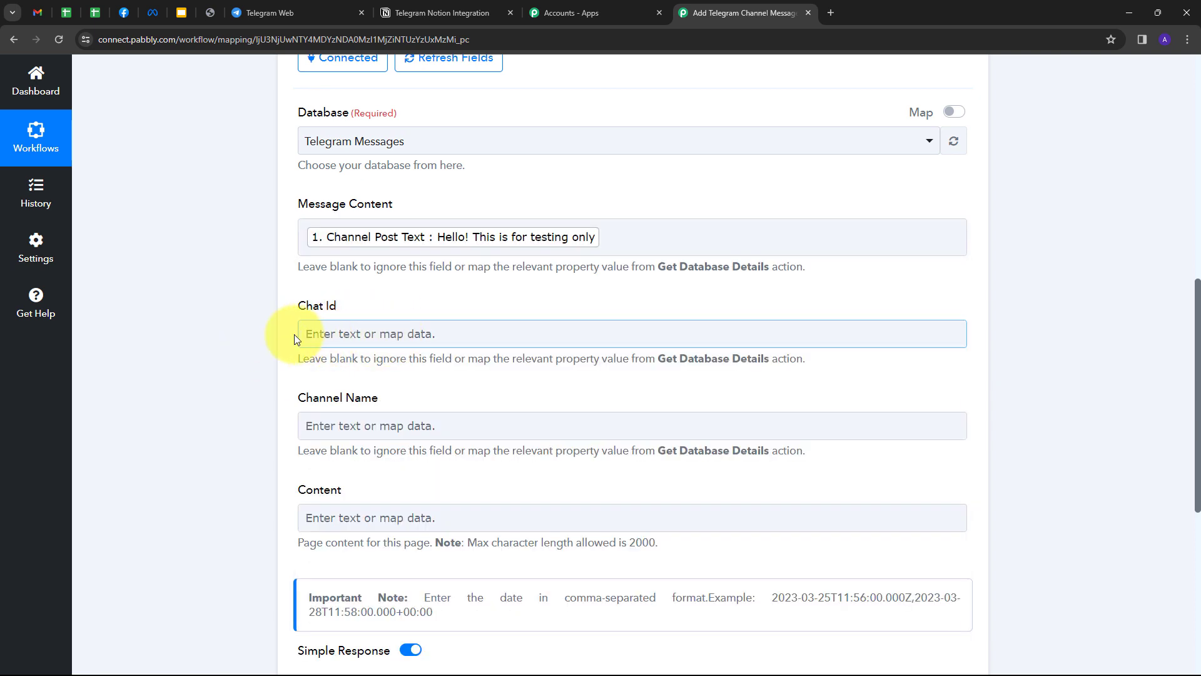
left_click(314, 334)
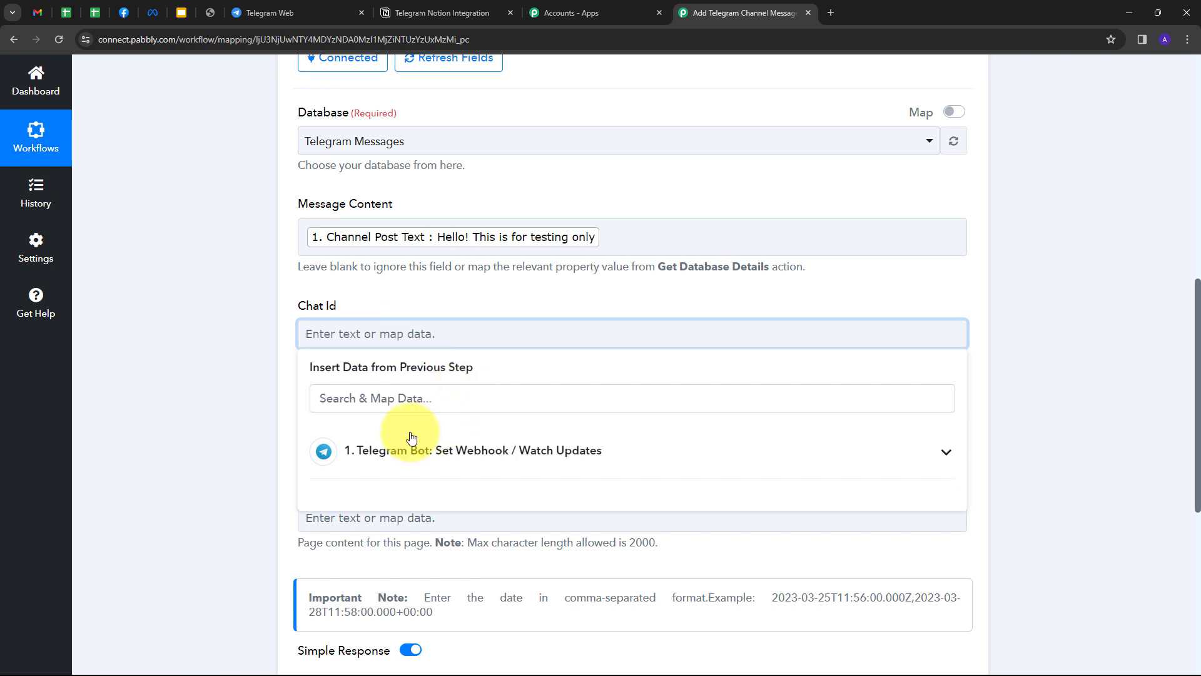
left_click(481, 448)
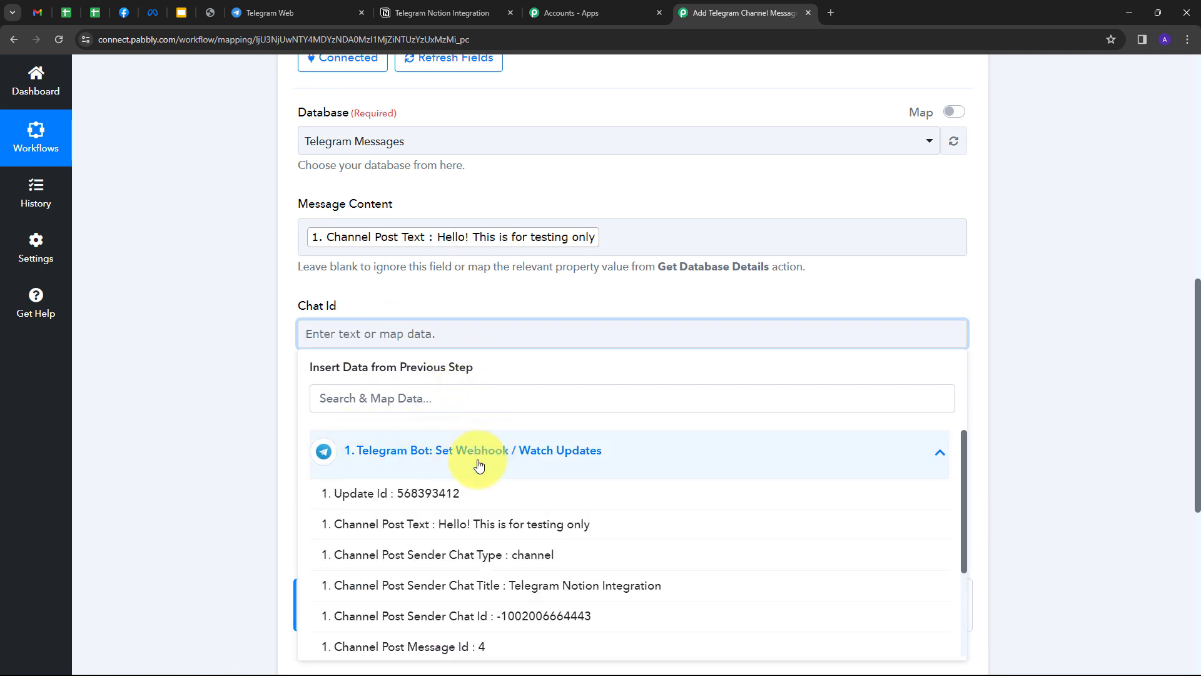
scroll(431, 494, "down", 2)
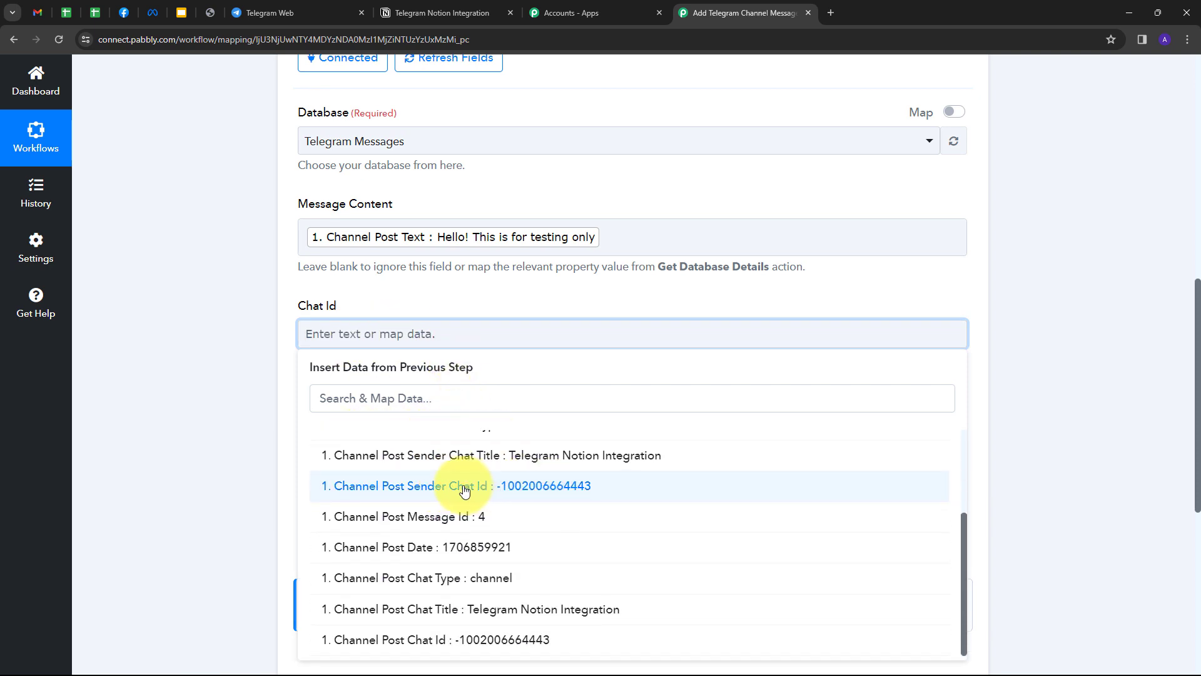
left_click(532, 489)
left_click(394, 293)
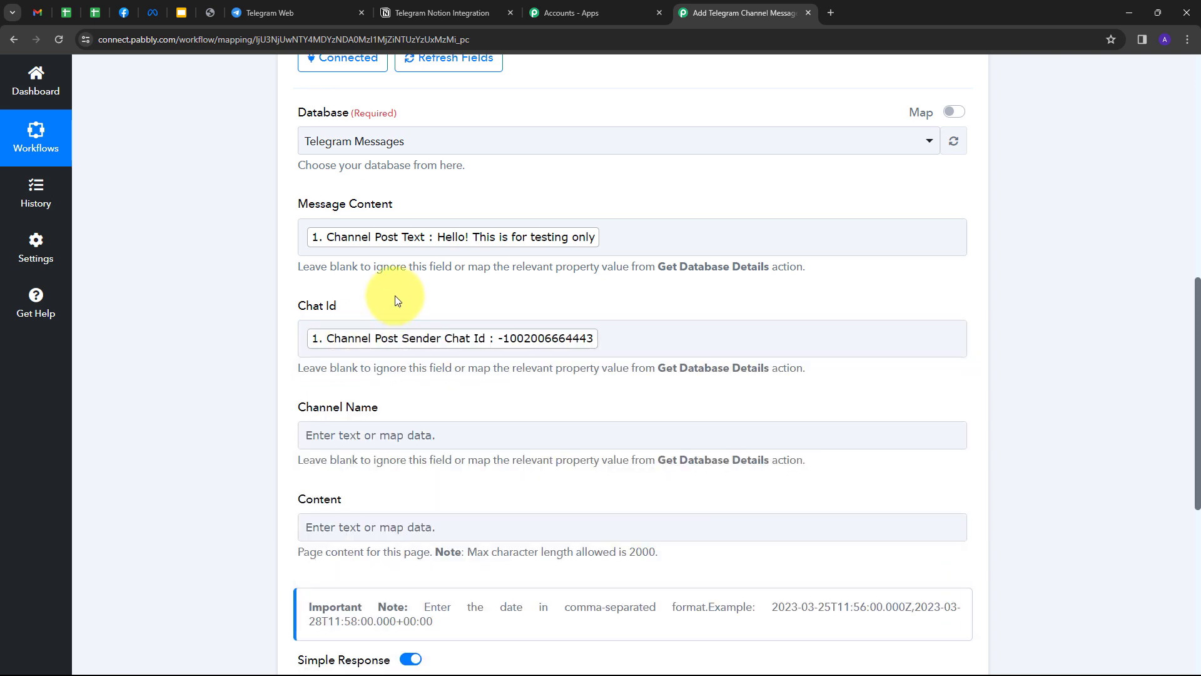
Map the Channel Name field to the trigger's Channel Post Chat Title
left_click(350, 437)
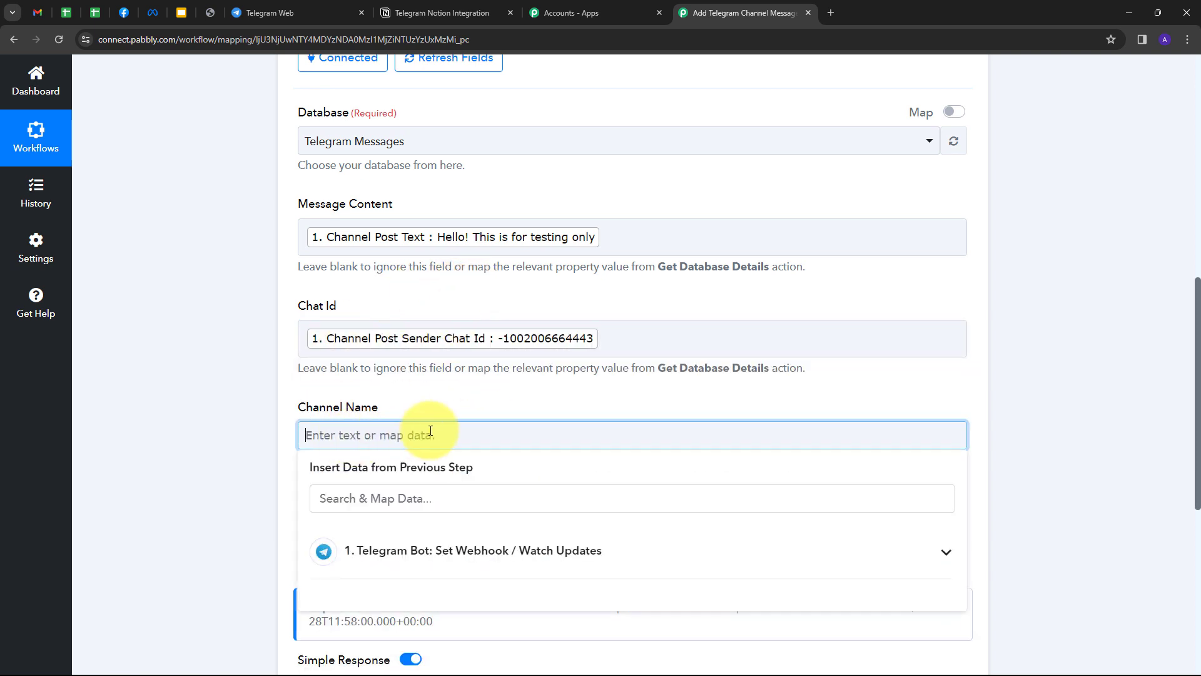
left_click(460, 555)
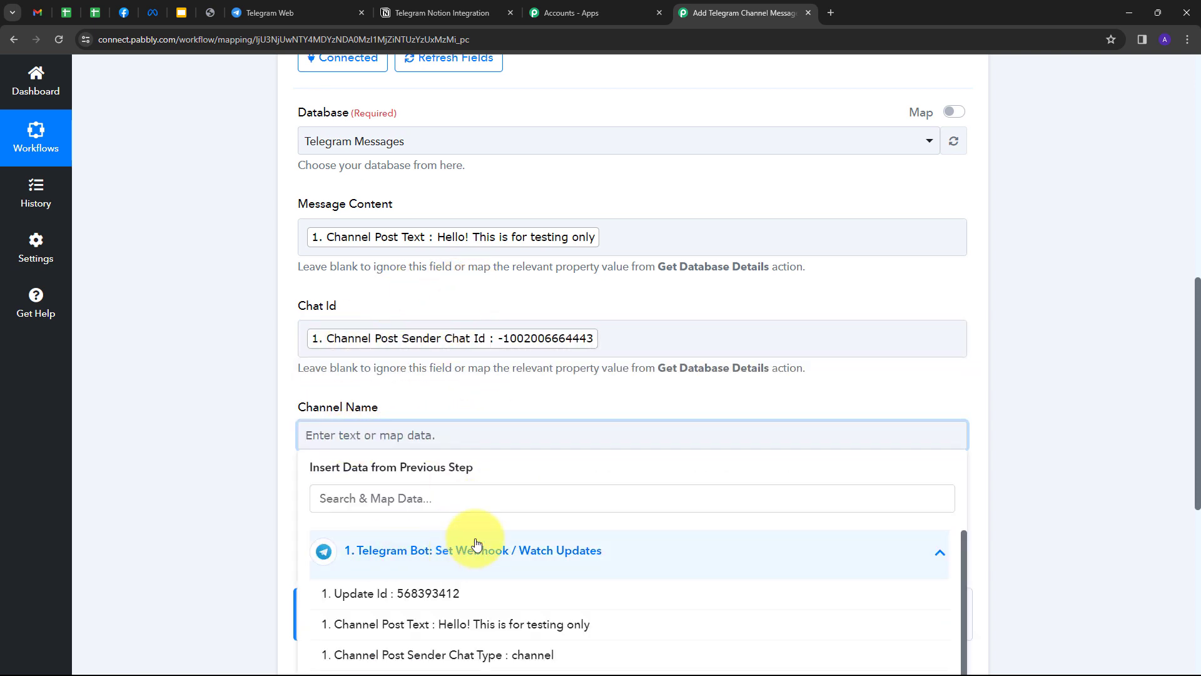
scroll(470, 536, "down", 5)
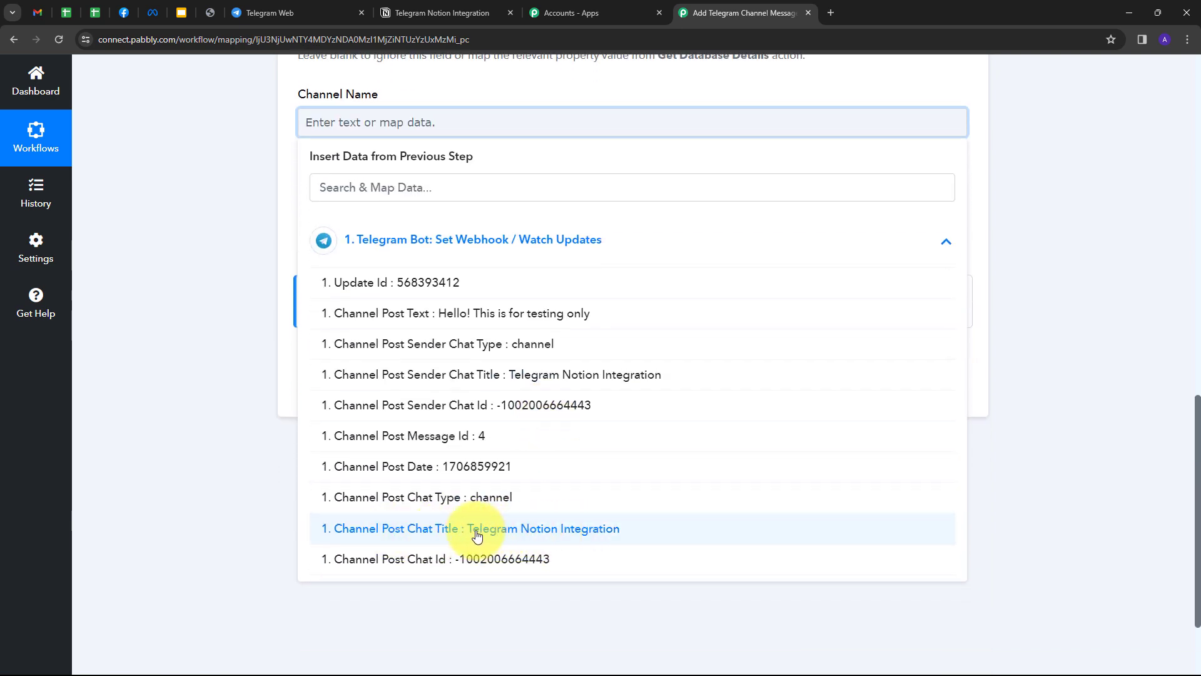
left_click(477, 535)
left_click(211, 286)
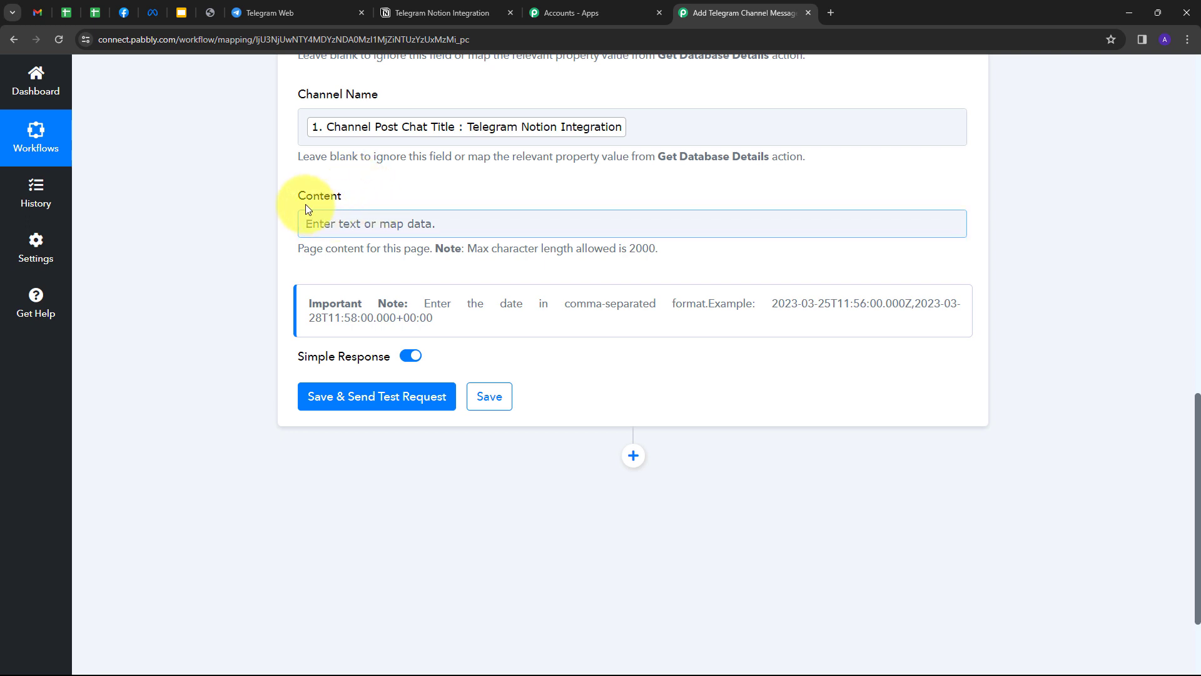
Leave Content blank, save the Notion action with a test request, and switch to Notion to check the Telegram Messages database
left_click(334, 225)
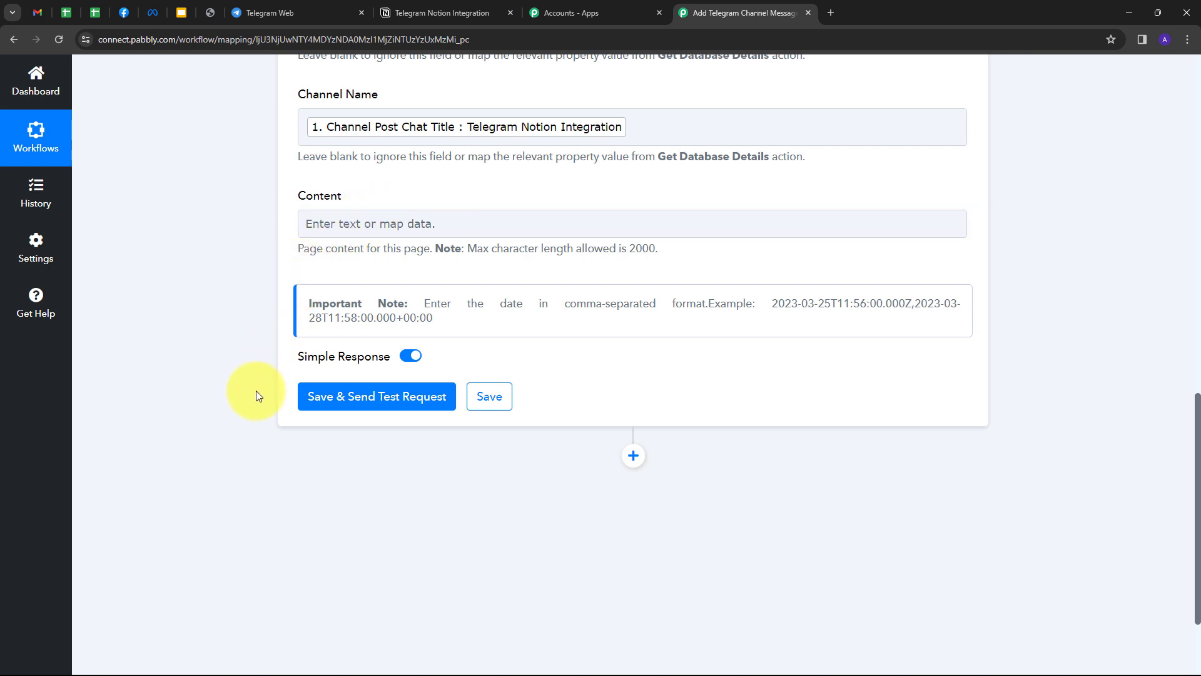
left_click(404, 401)
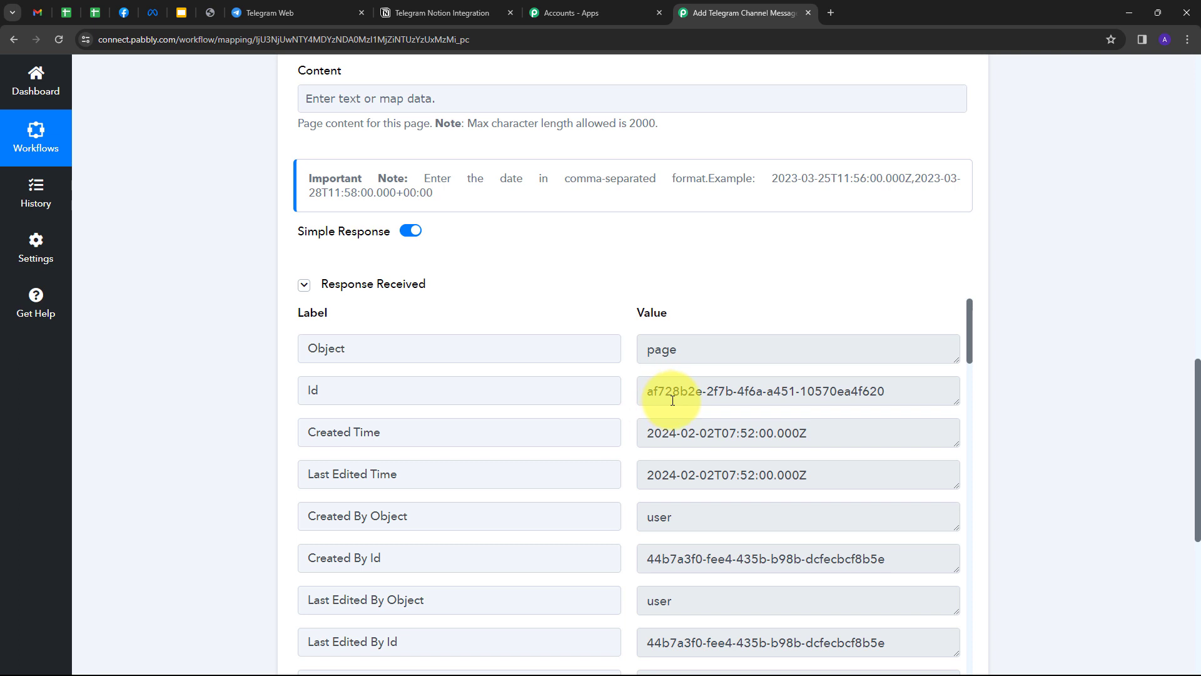
scroll(673, 400, "down", 1)
scroll(670, 394, "up", 1)
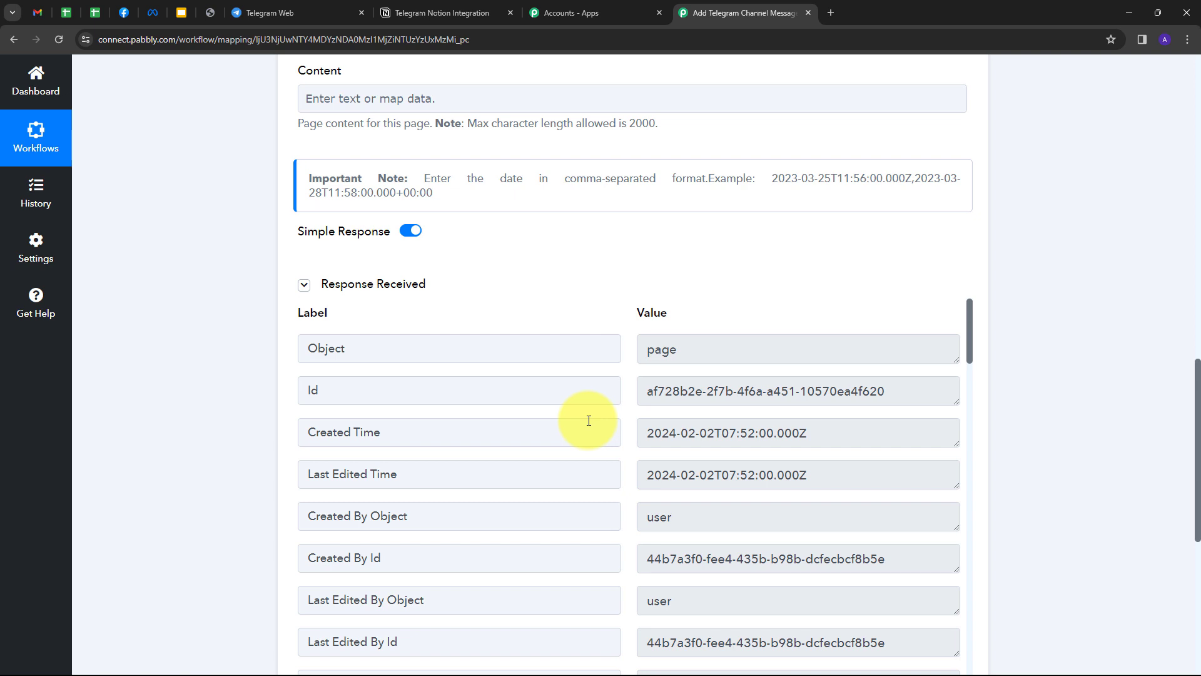
left_click(438, 13)
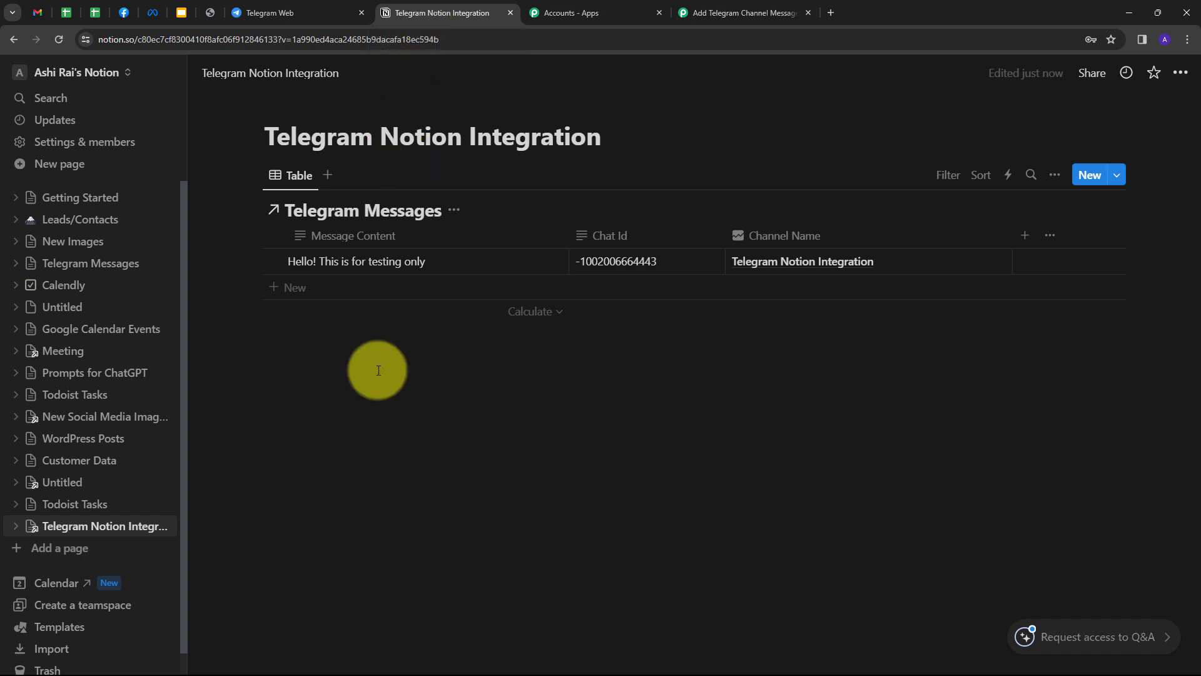
Switch to Telegram Web, broadcast "This is to check real time example" in the Telegram Notion Integration channel, and check the database in Notion
left_click(271, 13)
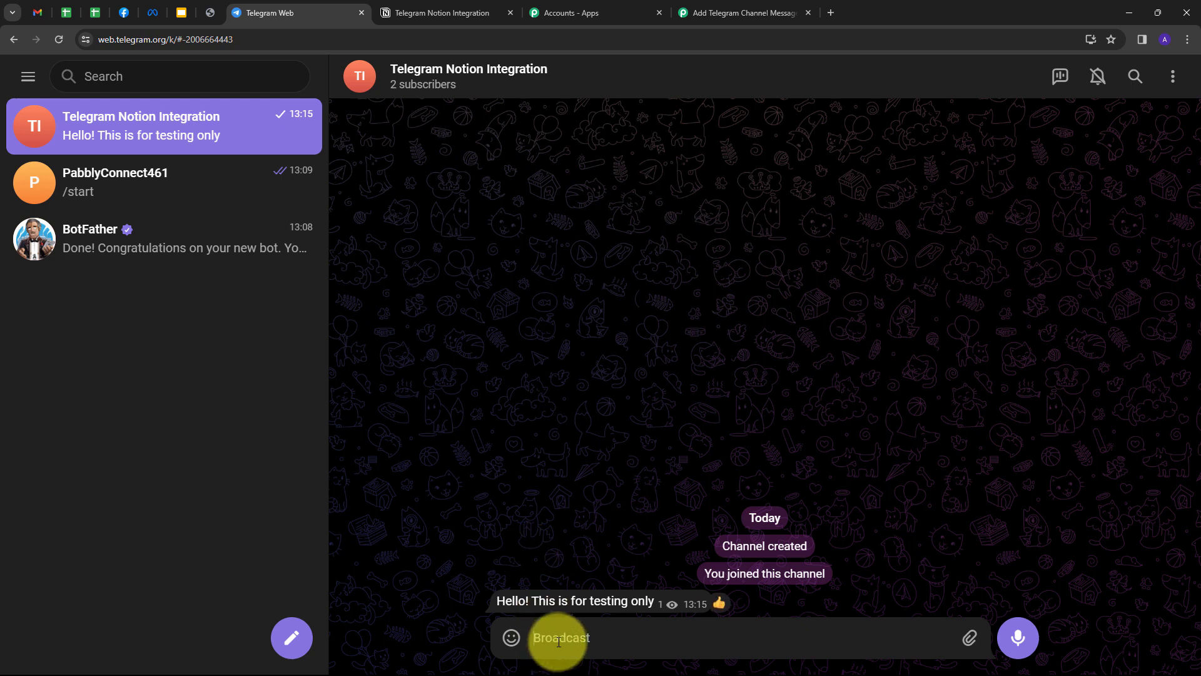
type("This is to check real time example")
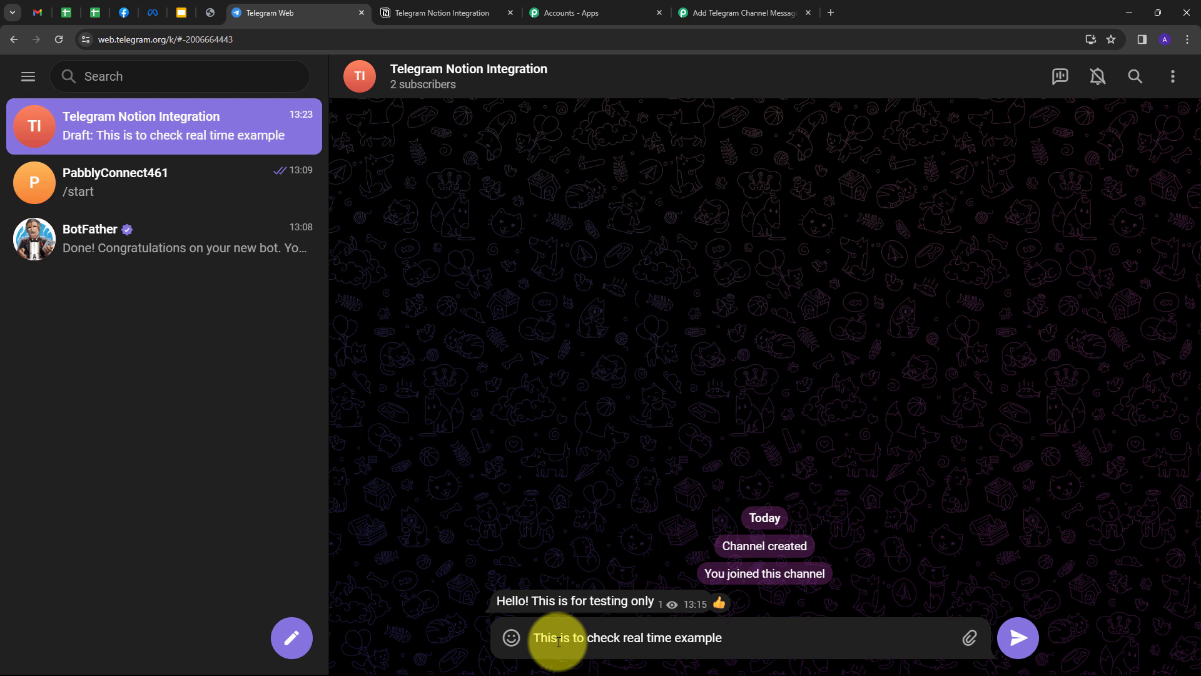
key("Return")
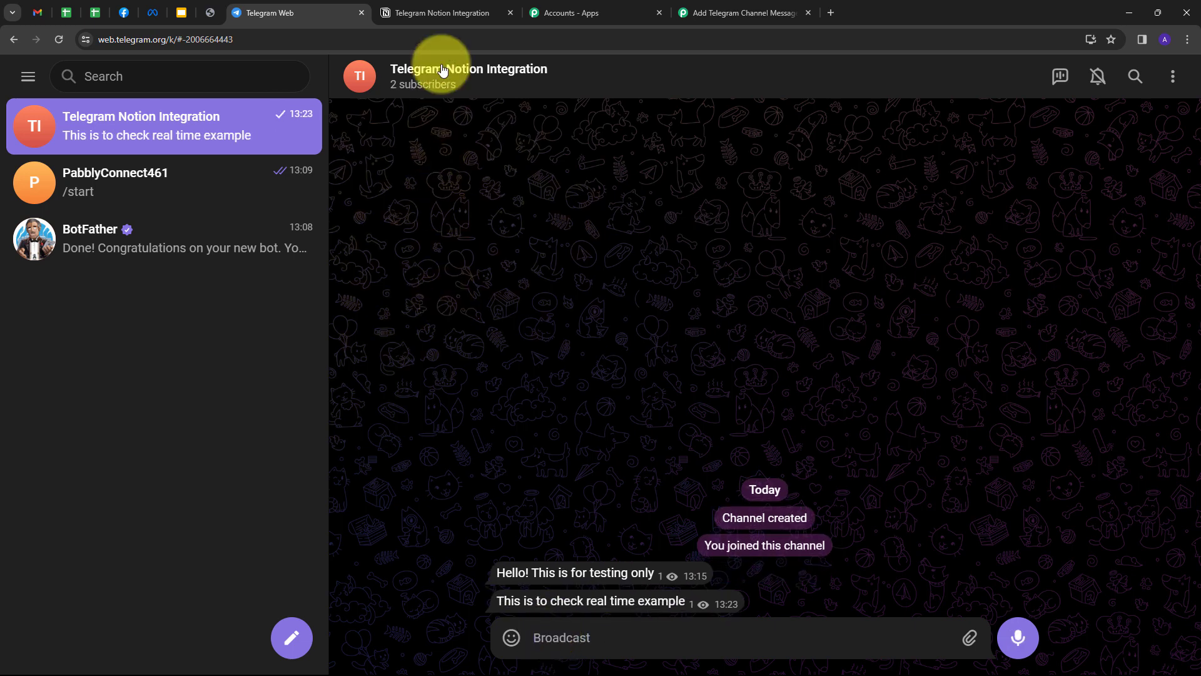
left_click(447, 13)
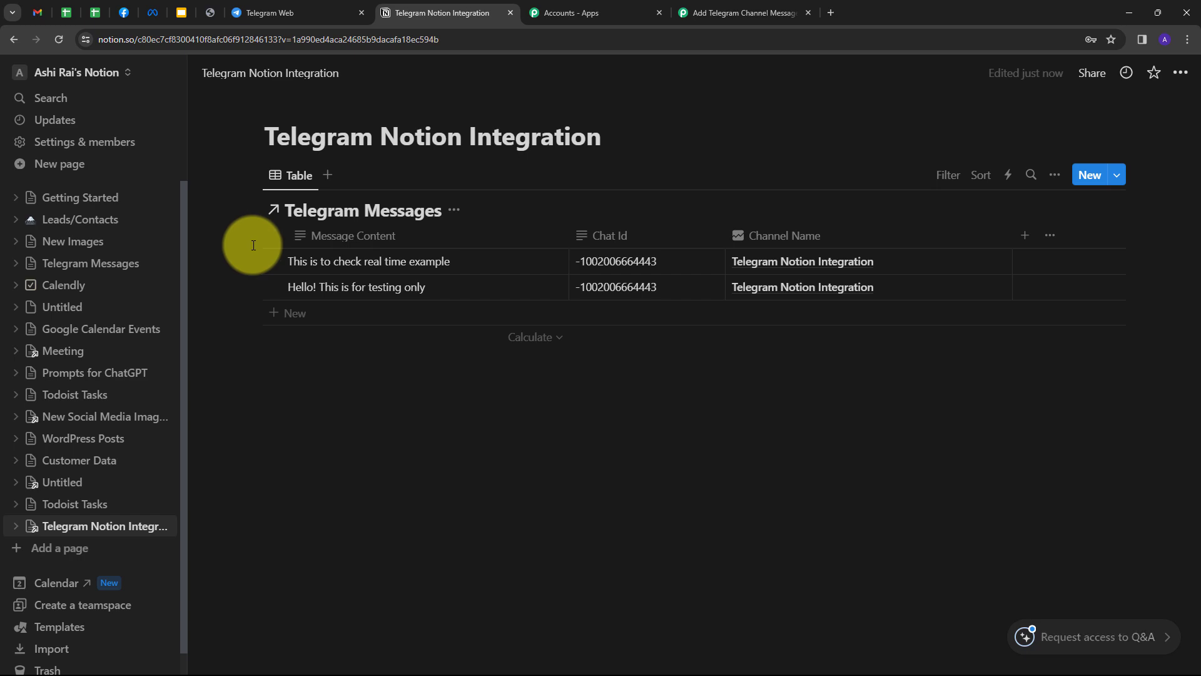
Switch to Pabbly Connect and review the workflow's Telegram Bot trigger and Notion action
left_click(743, 13)
scroll(872, 206, "up", 12)
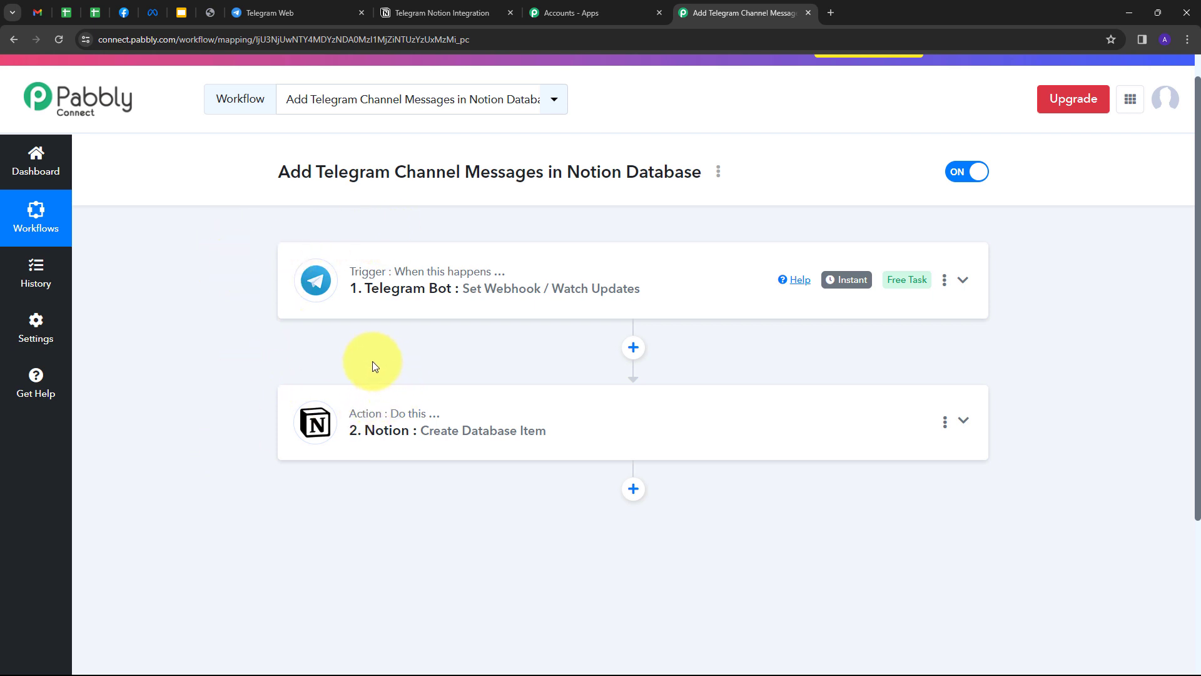
mouse_move(401, 282)
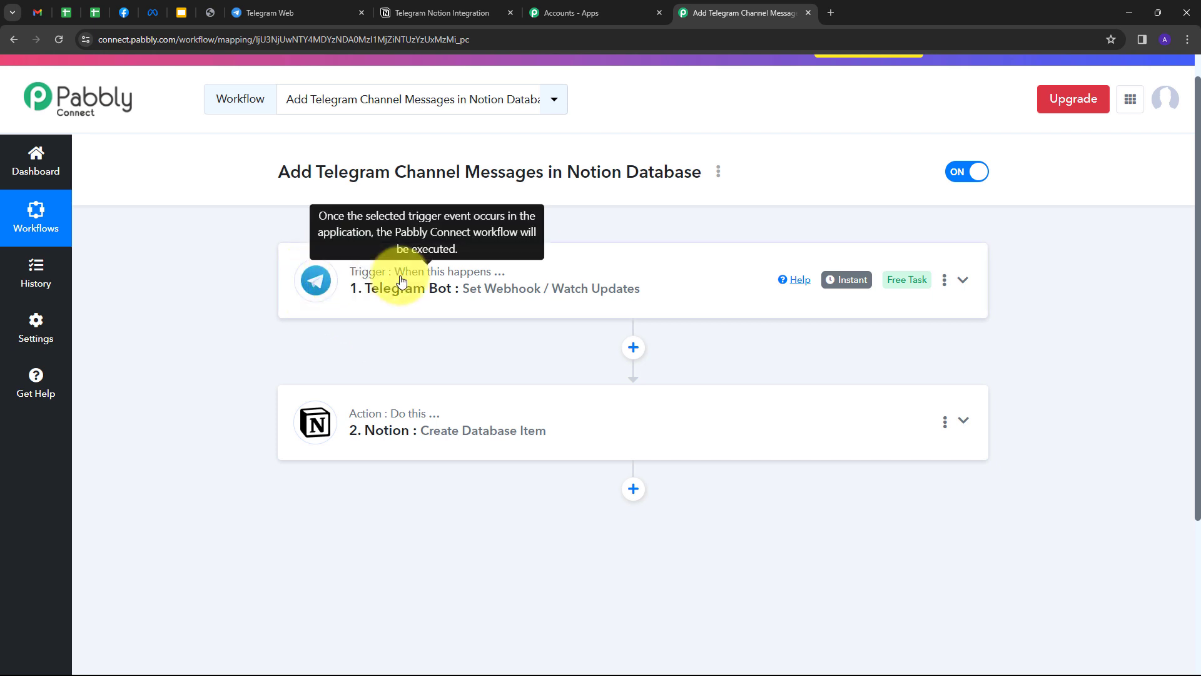